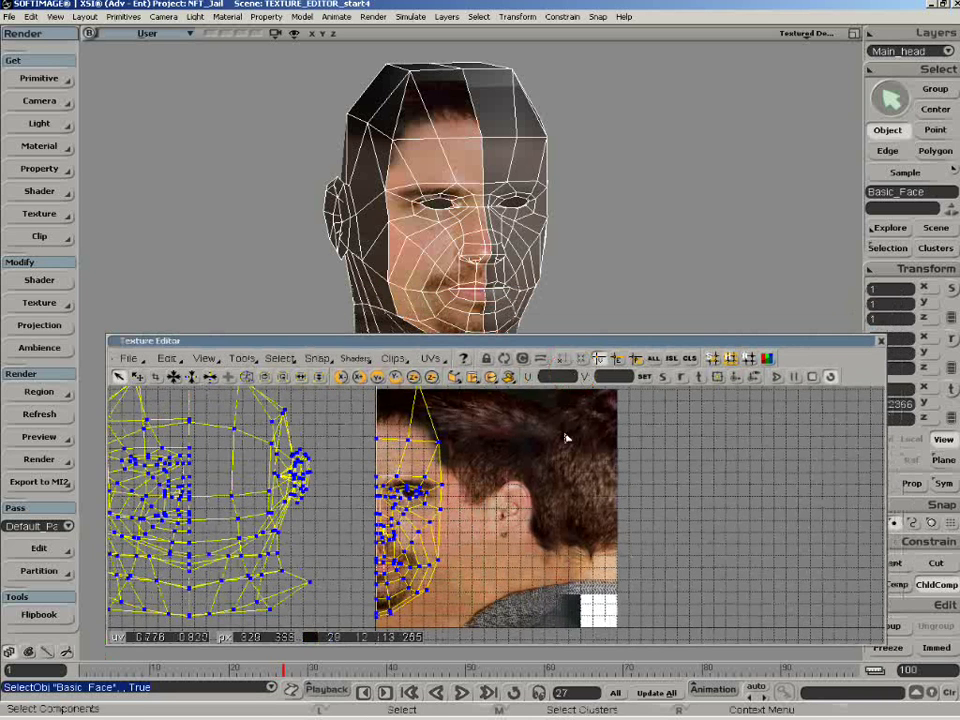
Enable texture wrapping in both U and V for the head's texture projection
{"action": "key", "text": "z"}
{"action": "right_click", "coordinate": [566, 438]}
{"action": "left_click_drag", "start_coordinate": [566, 436], "coordinate": [594, 420]}
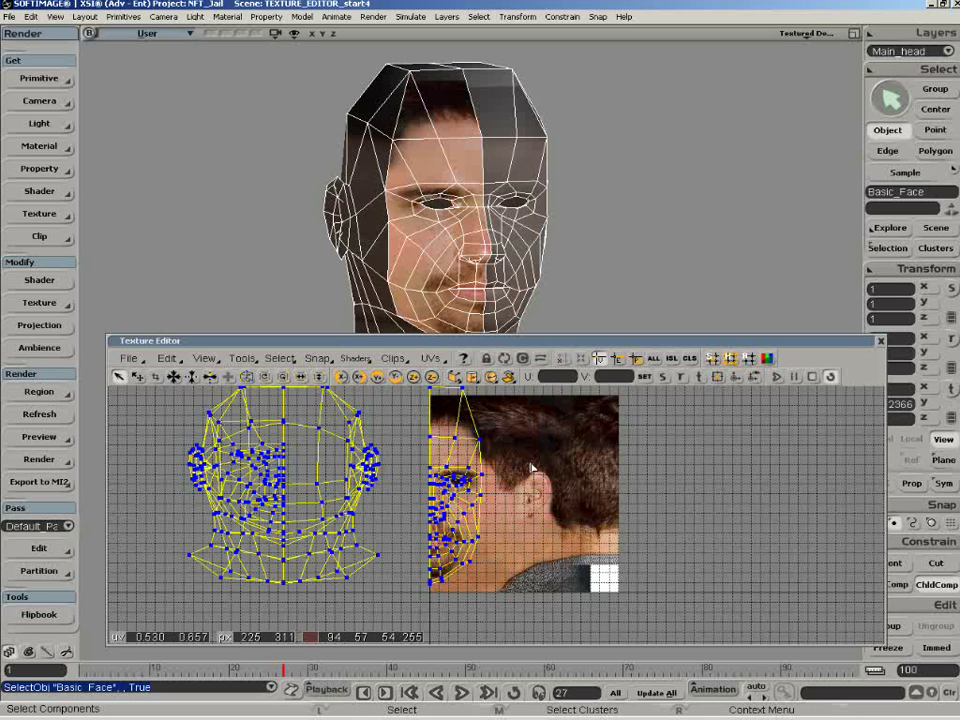
{"action": "left_click", "coordinate": [431, 376]}
{"action": "left_click", "coordinate": [441, 403]}
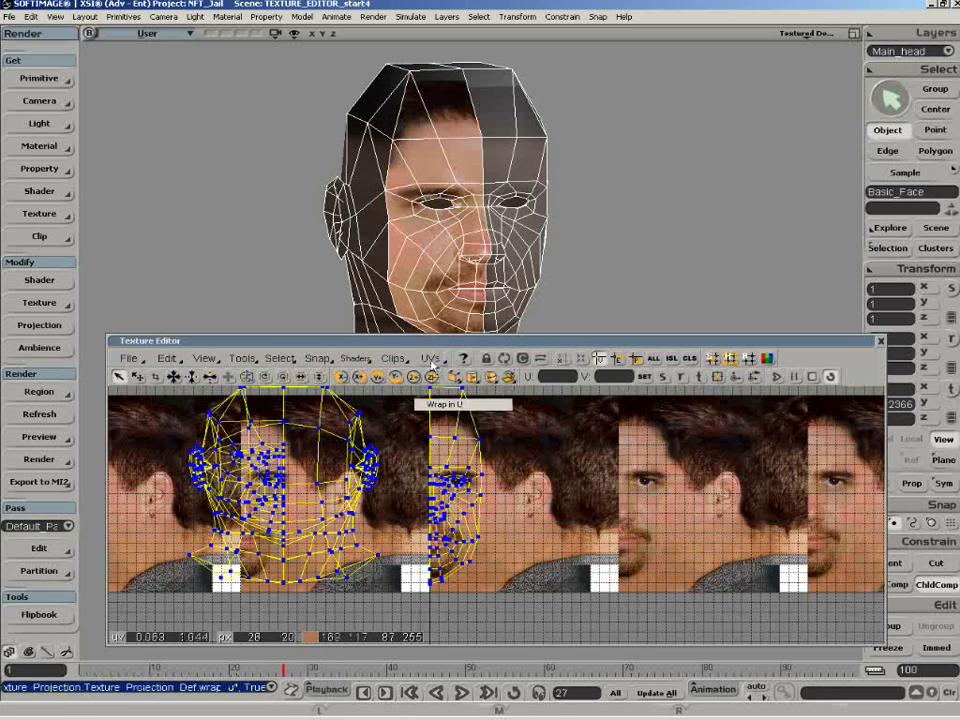
{"action": "left_click", "coordinate": [431, 376]}
{"action": "left_click", "coordinate": [441, 417]}
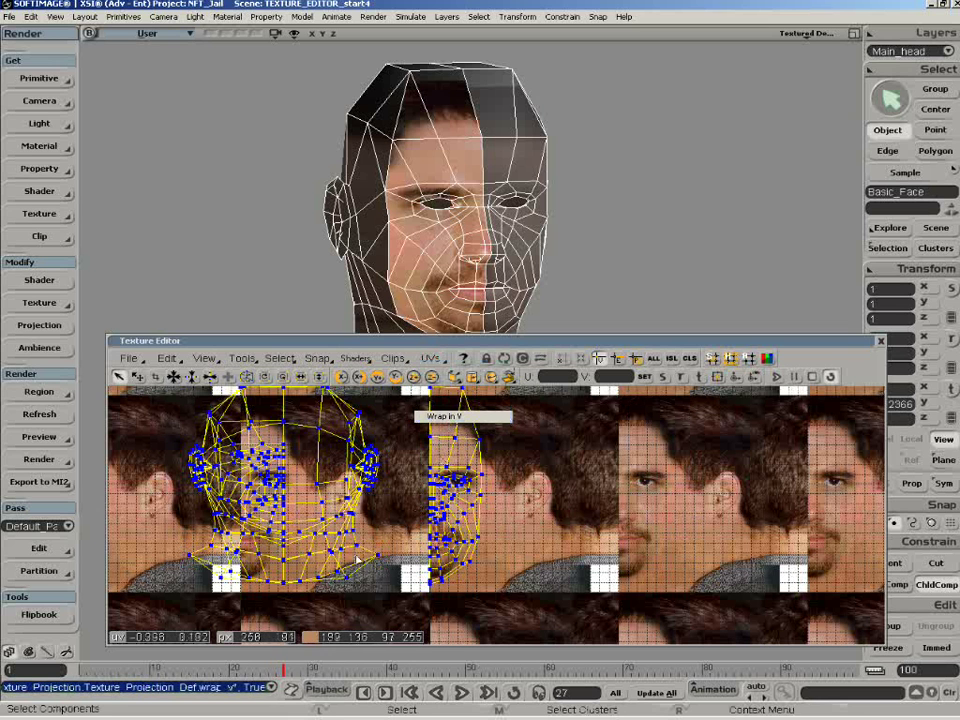
Disable Wrap in U and Wrap in V for the texture projection
{"action": "left_click", "coordinate": [432, 358]}
{"action": "left_click", "coordinate": [441, 404]}
{"action": "left_click", "coordinate": [432, 358]}
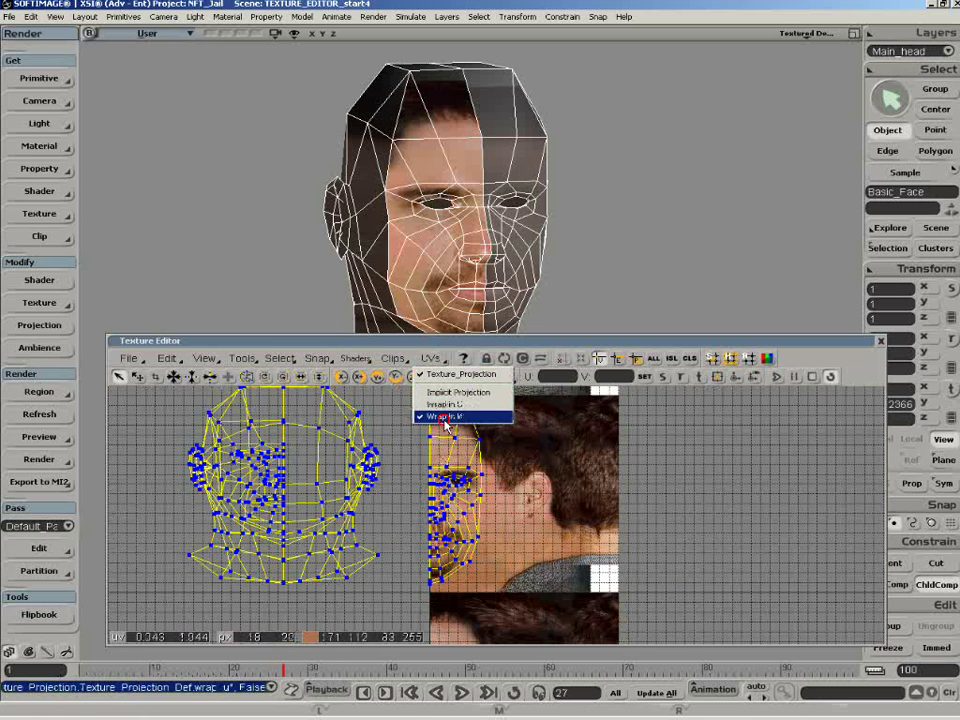
{"action": "left_click", "coordinate": [443, 418]}
Open the Texture Editor preferences and hide the status bar
{"action": "left_click", "coordinate": [128, 358]}
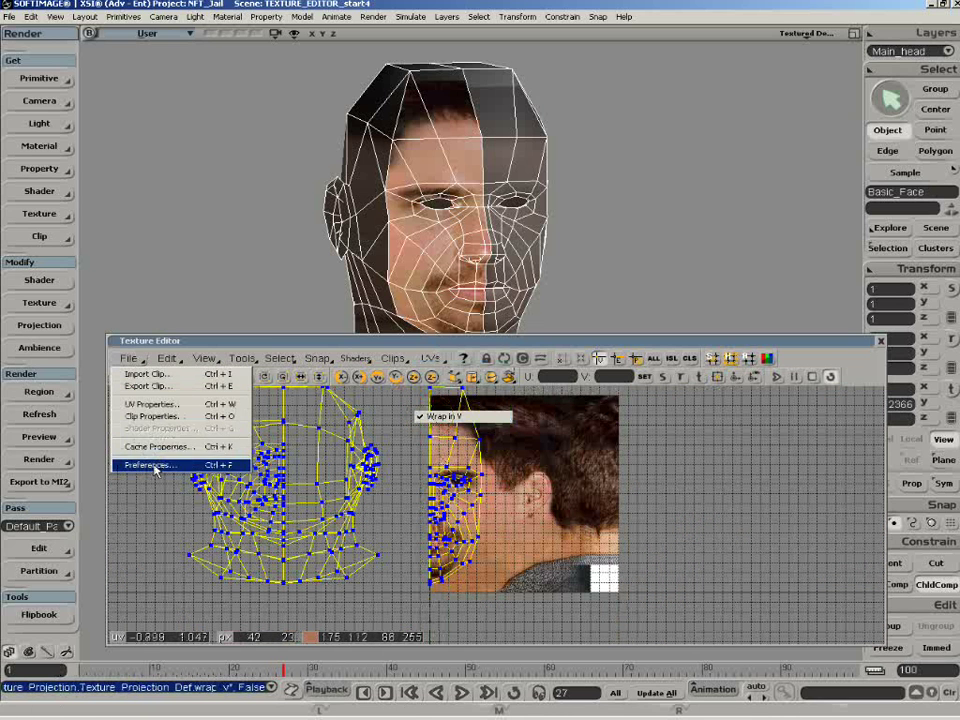
{"action": "left_click", "coordinate": [154, 466]}
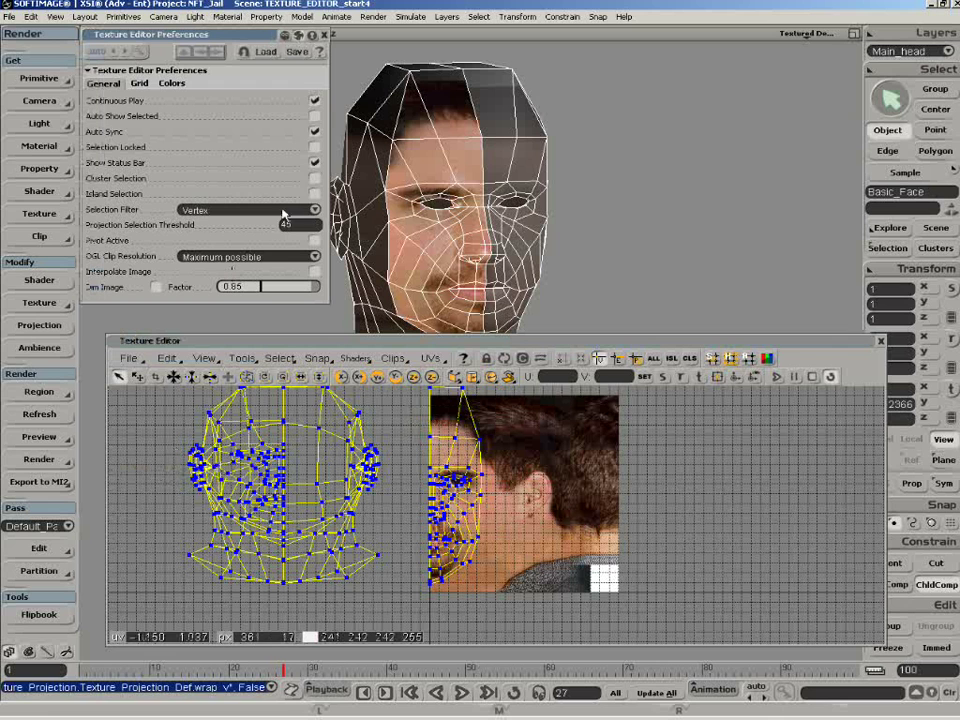
{"action": "left_click", "coordinate": [315, 162]}
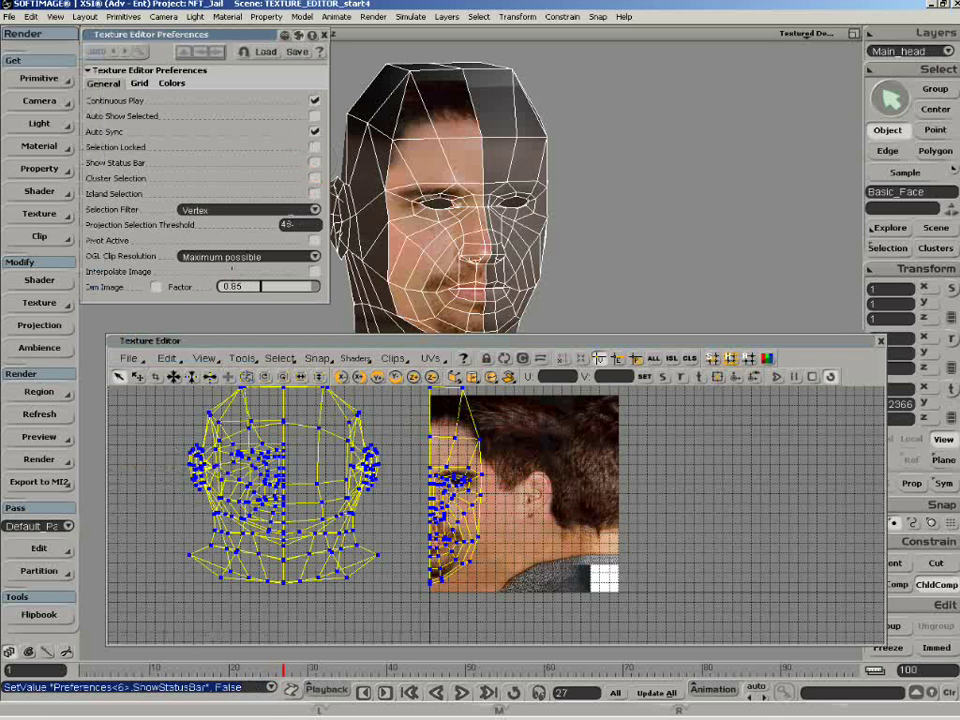
Dim the background image in the Texture Editor with a factor of 0.545
{"action": "left_click", "coordinate": [156, 286]}
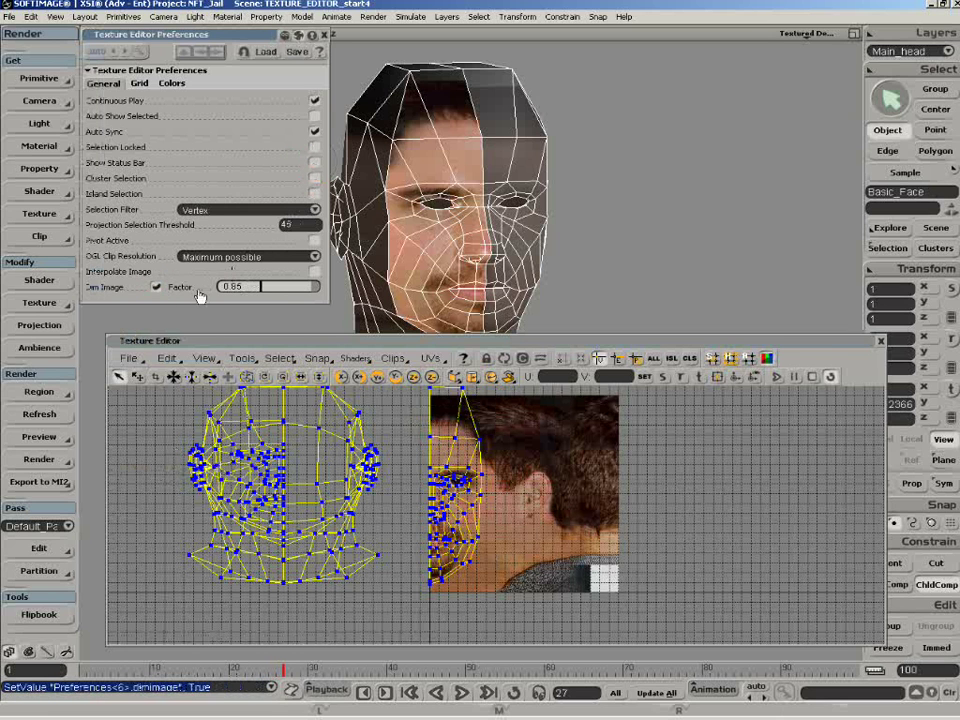
{"action": "left_click", "coordinate": [299, 288]}
{"action": "left_click_drag", "start_coordinate": [299, 288], "coordinate": [261, 290]}
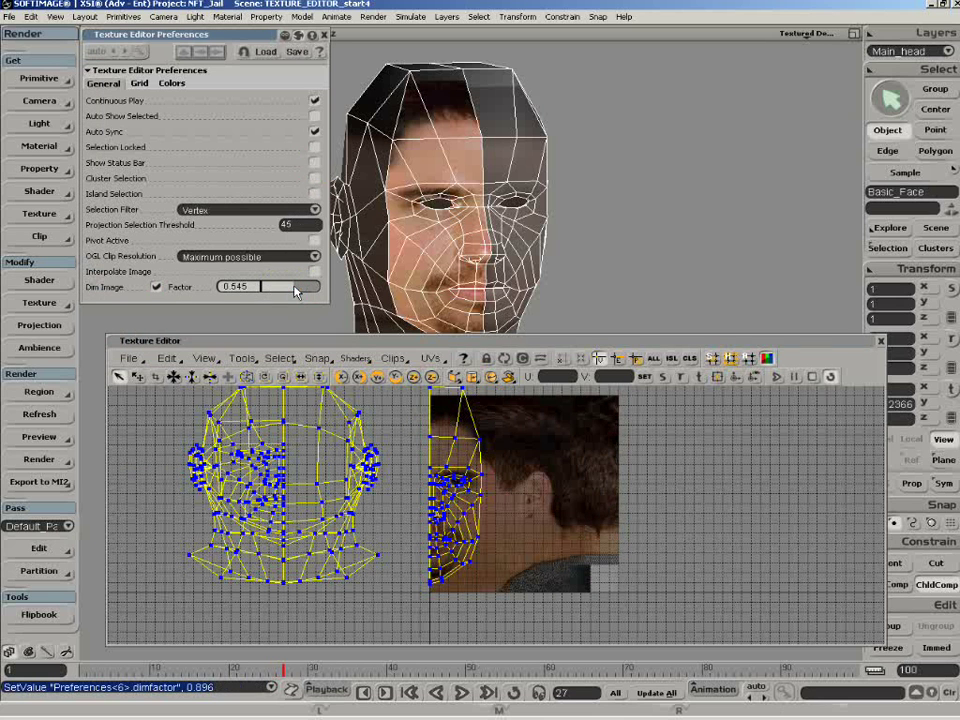
Turn off Dim Image and toggle the image dimming on and off twice more
{"action": "left_click", "coordinate": [156, 287]}
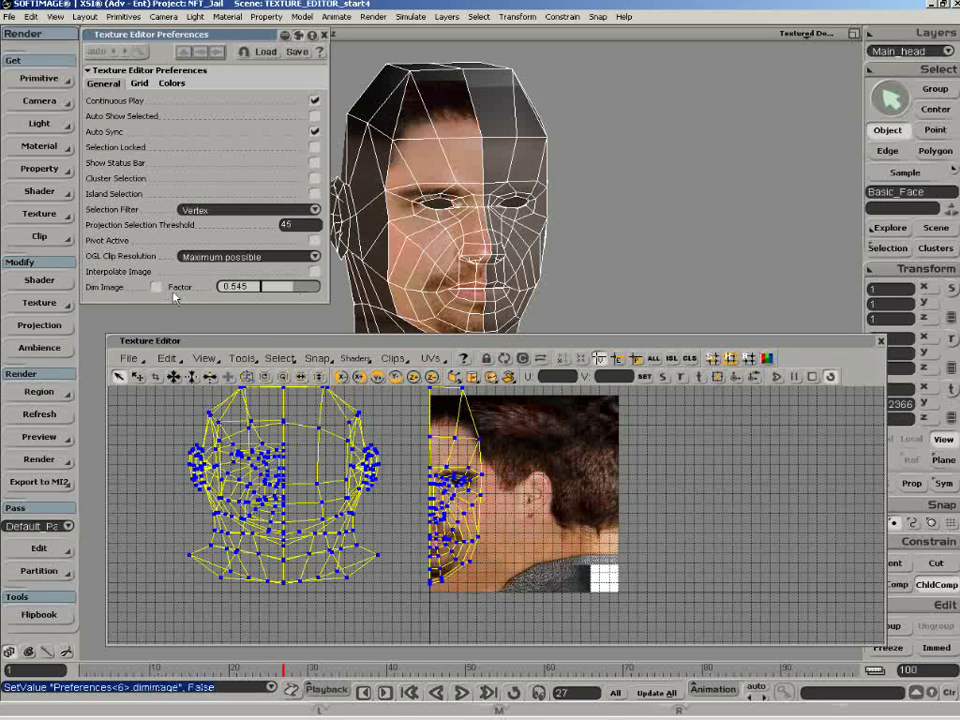
{"action": "left_click", "coordinate": [768, 358]}
{"action": "left_click", "coordinate": [768, 358]}
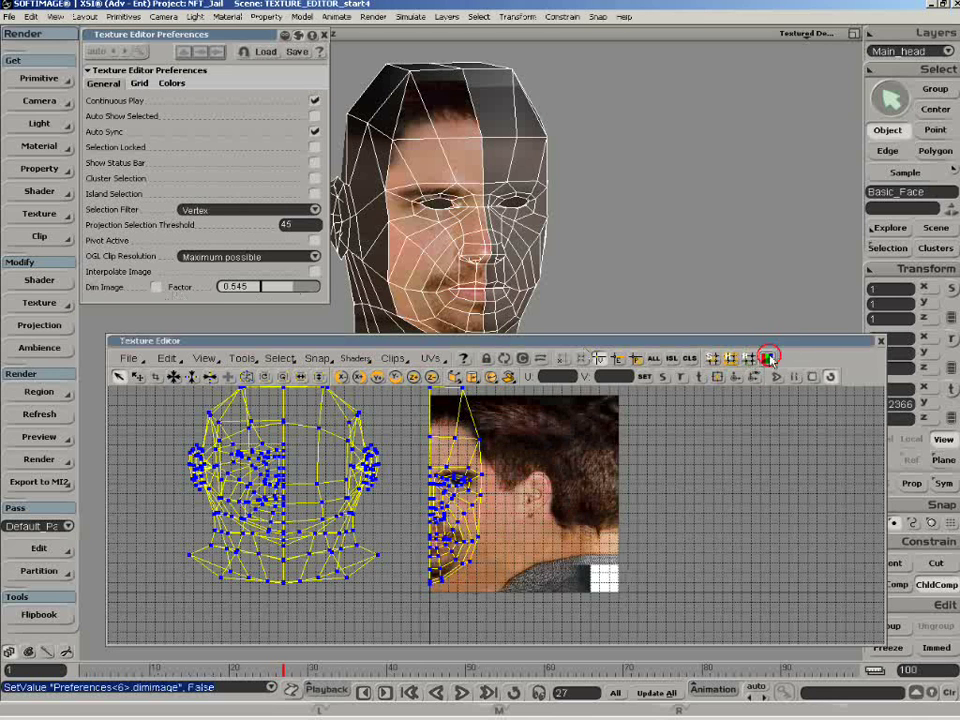
{"action": "left_click", "coordinate": [768, 358]}
{"action": "left_click", "coordinate": [768, 358]}
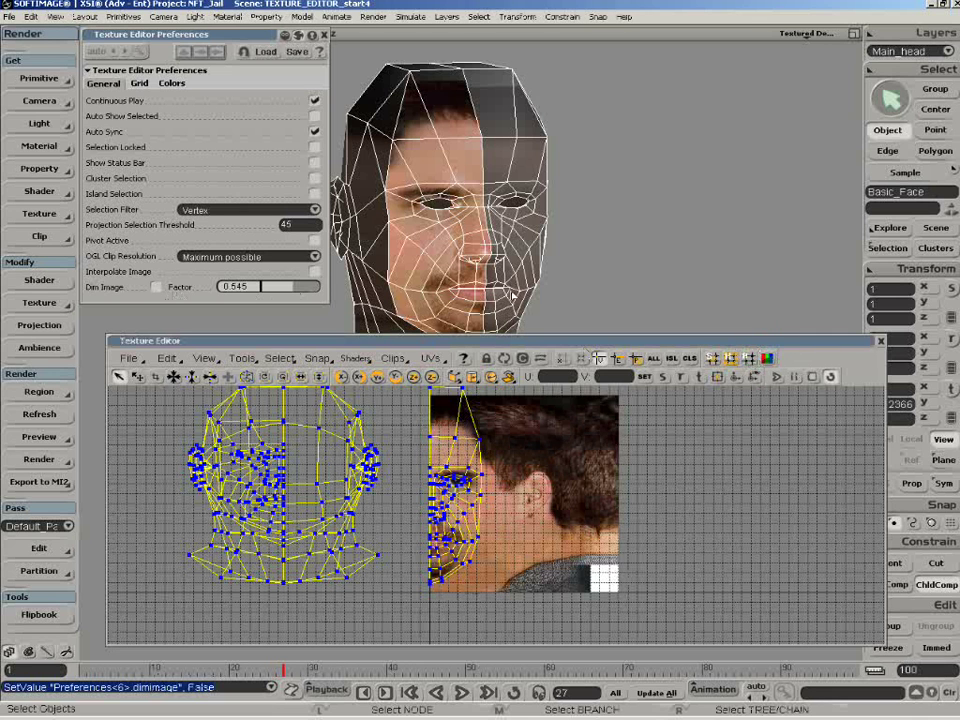
Try a darker UV mesh color and changed grid and background colors, revert the Texture Editor preferences, and close them
{"action": "left_click", "coordinate": [172, 84]}
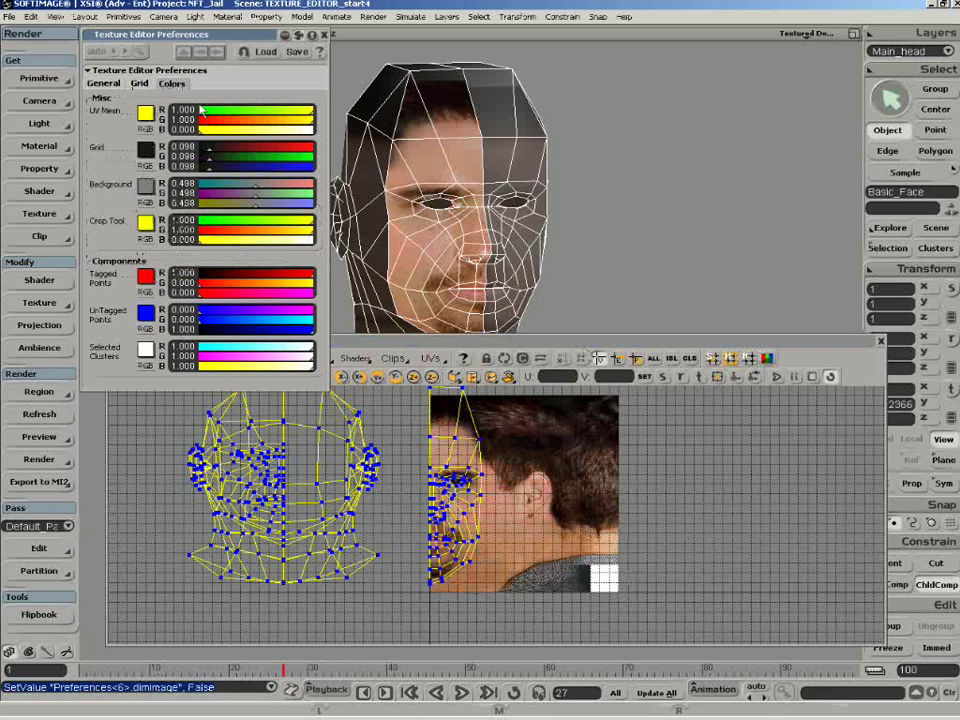
{"action": "left_click_drag", "start_coordinate": [230, 118], "coordinate": [267, 117]}
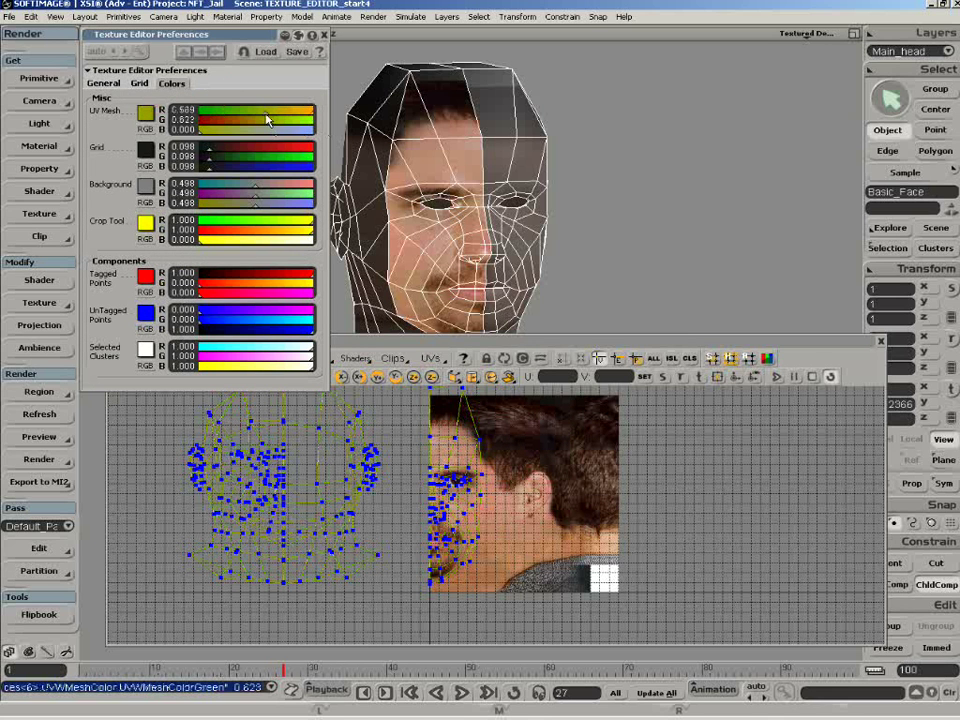
{"action": "left_click_drag", "start_coordinate": [209, 157], "coordinate": [240, 184]}
{"action": "left_click", "coordinate": [246, 53]}
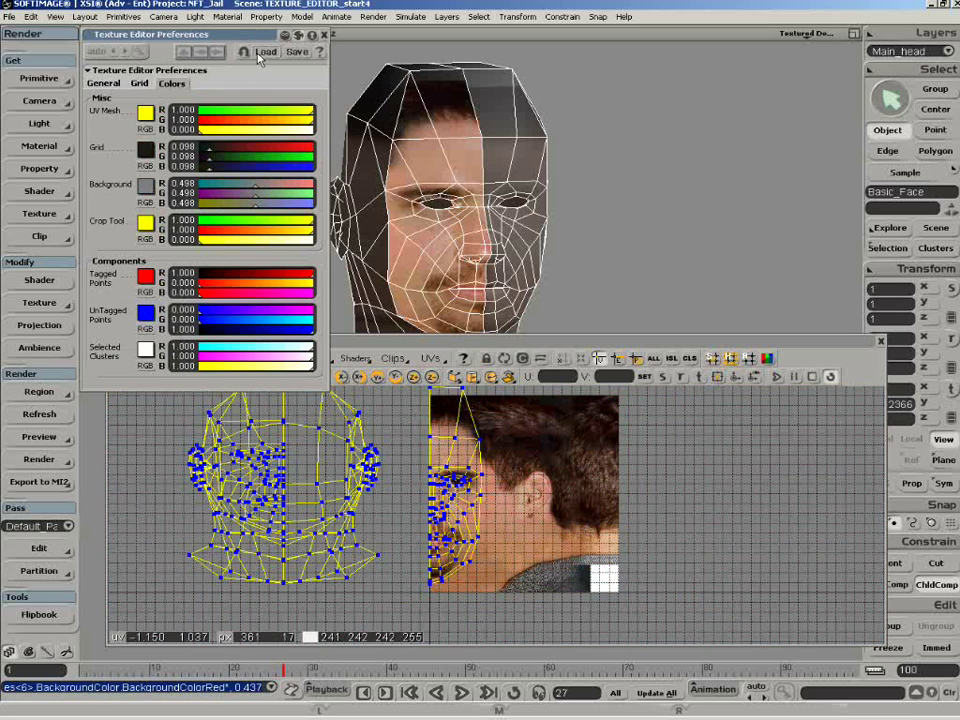
{"action": "left_click", "coordinate": [323, 35]}
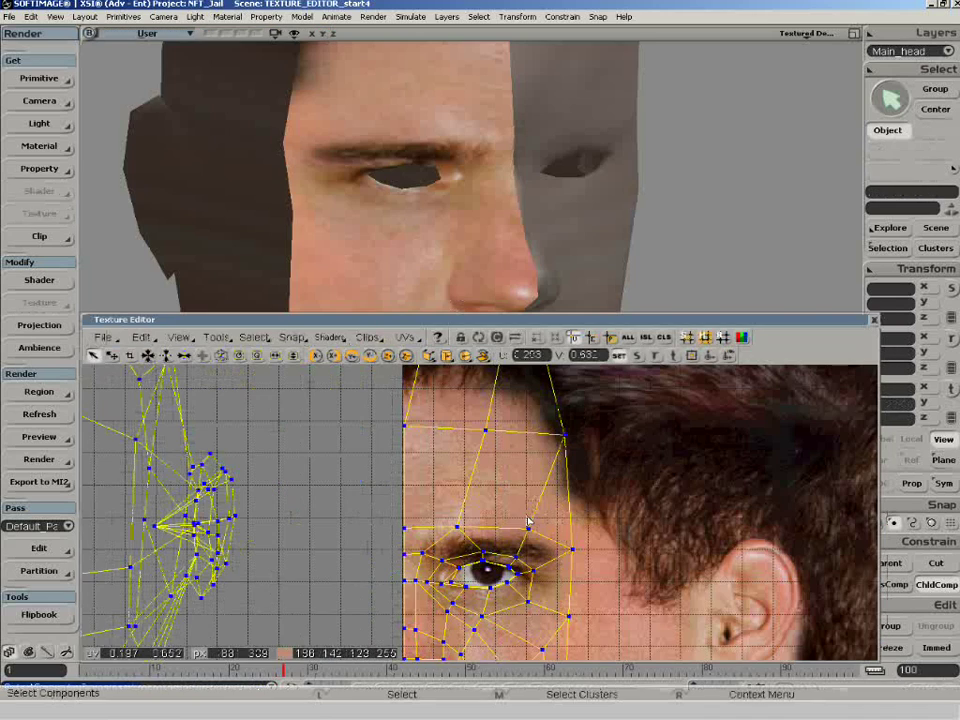
Try translating the UV point above the outer end of the eyebrow toward the eye
{"action": "key", "text": "v"}
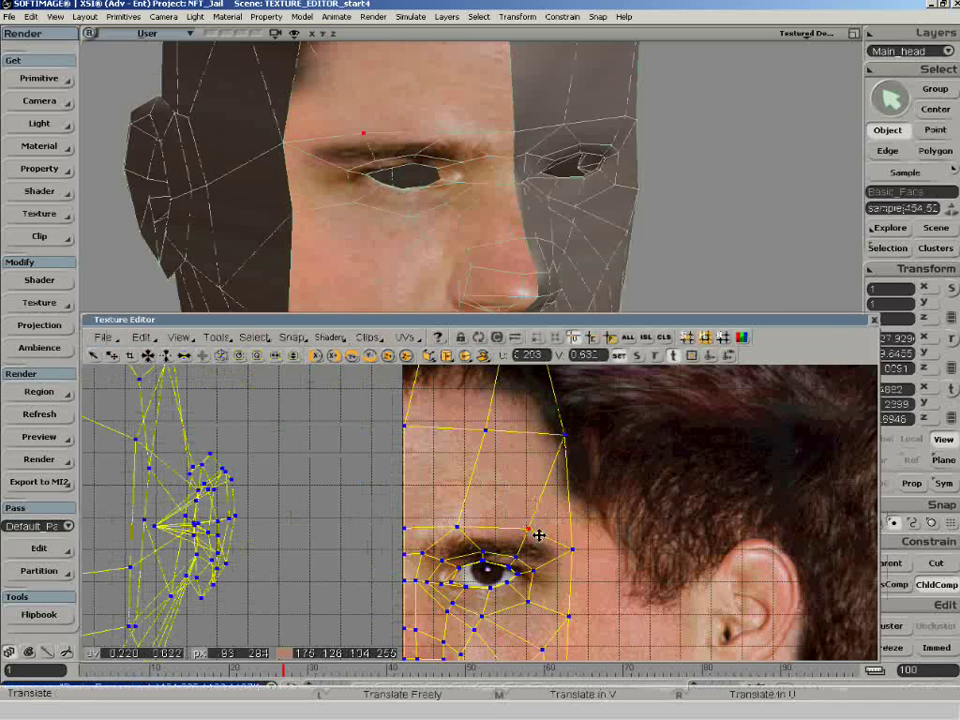
{"action": "left_click_drag", "start_coordinate": [542, 536], "coordinate": [514, 561]}
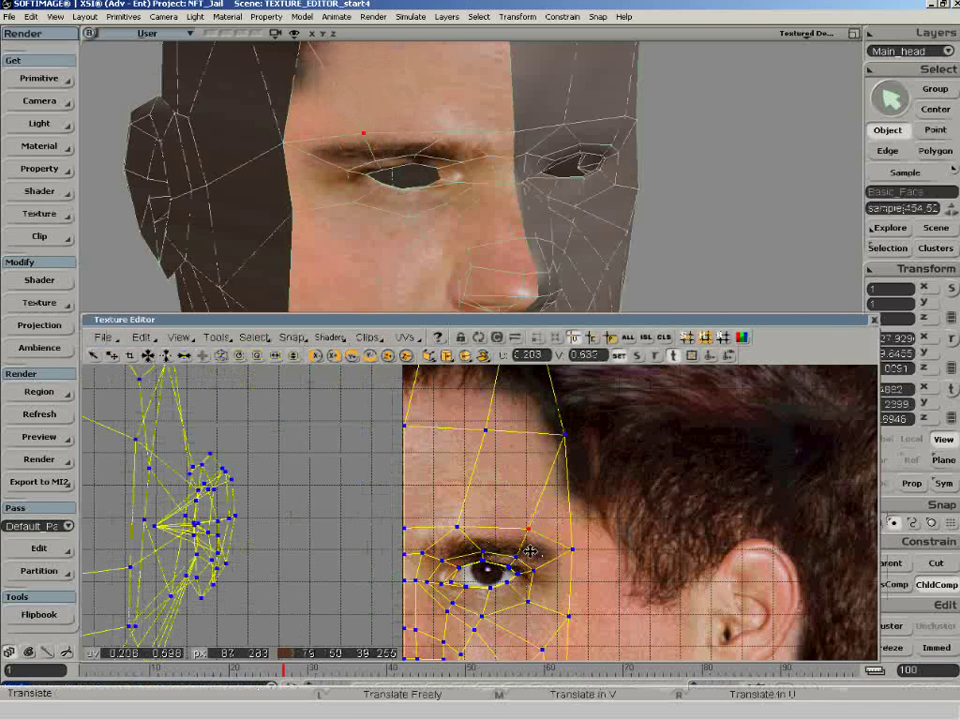
{"action": "key", "text": "space"}
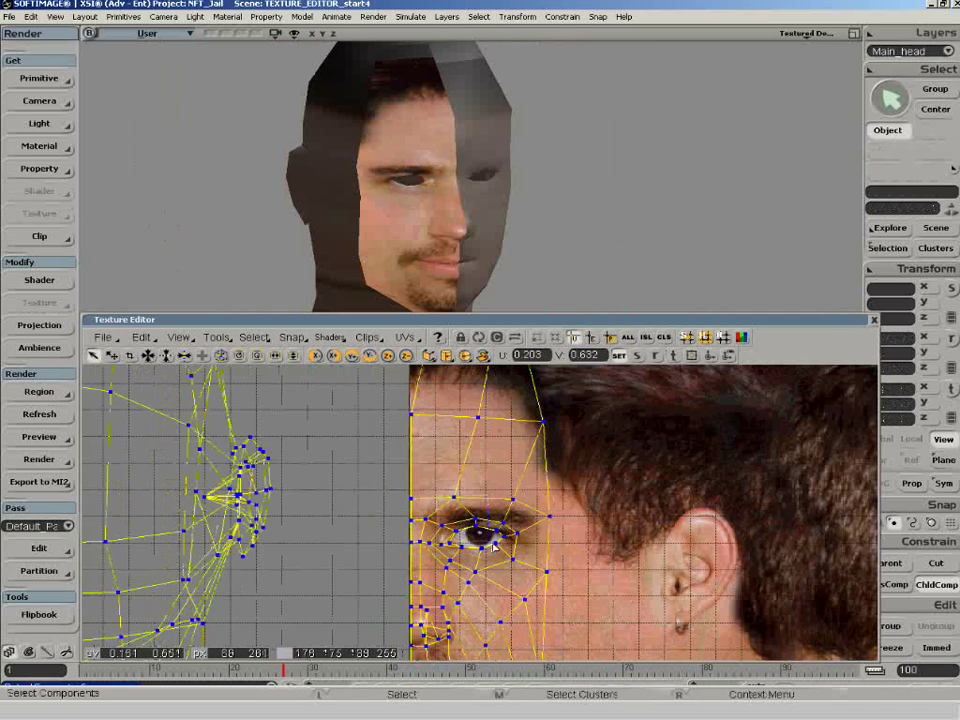
Select the UV points around the eye, try inverting the selection, and clear the selection
{"action": "left_click_drag", "start_coordinate": [494, 547], "coordinate": [570, 587]}
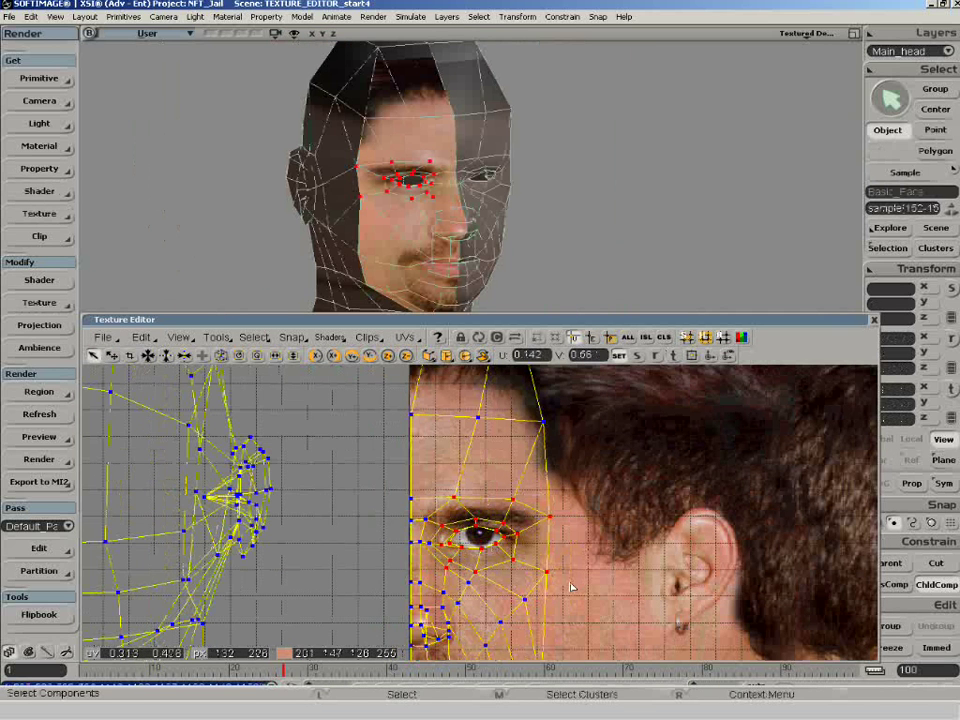
{"action": "key", "text": "ctrl+shift+i"}
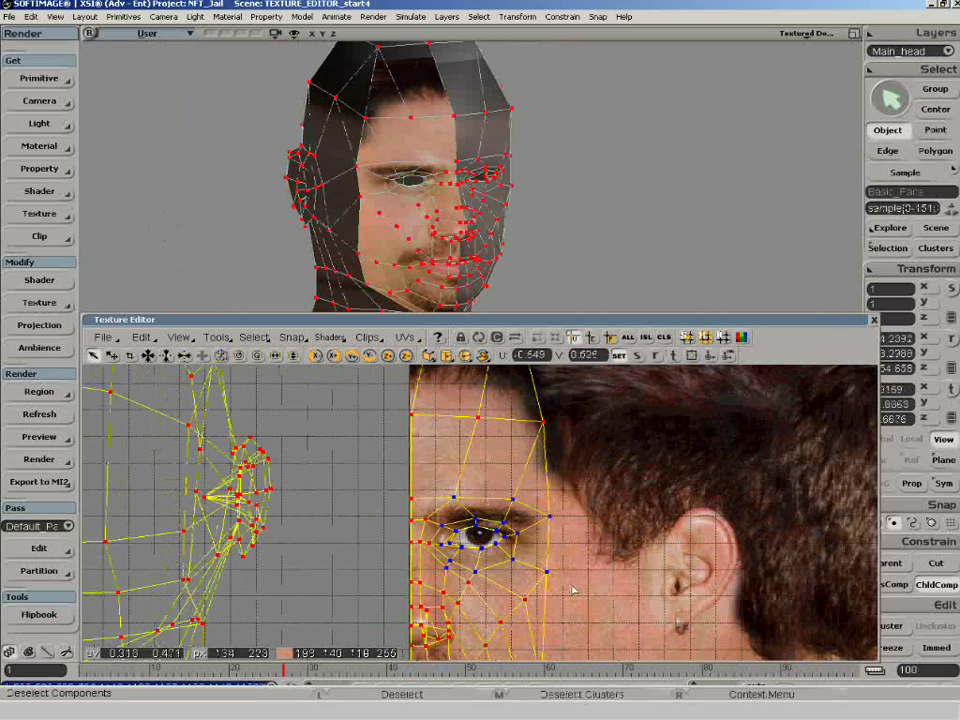
{"action": "key", "text": "ctrl+z"}
{"action": "key", "text": "ctrl+y"}
{"action": "key", "text": "ctrl+z"}
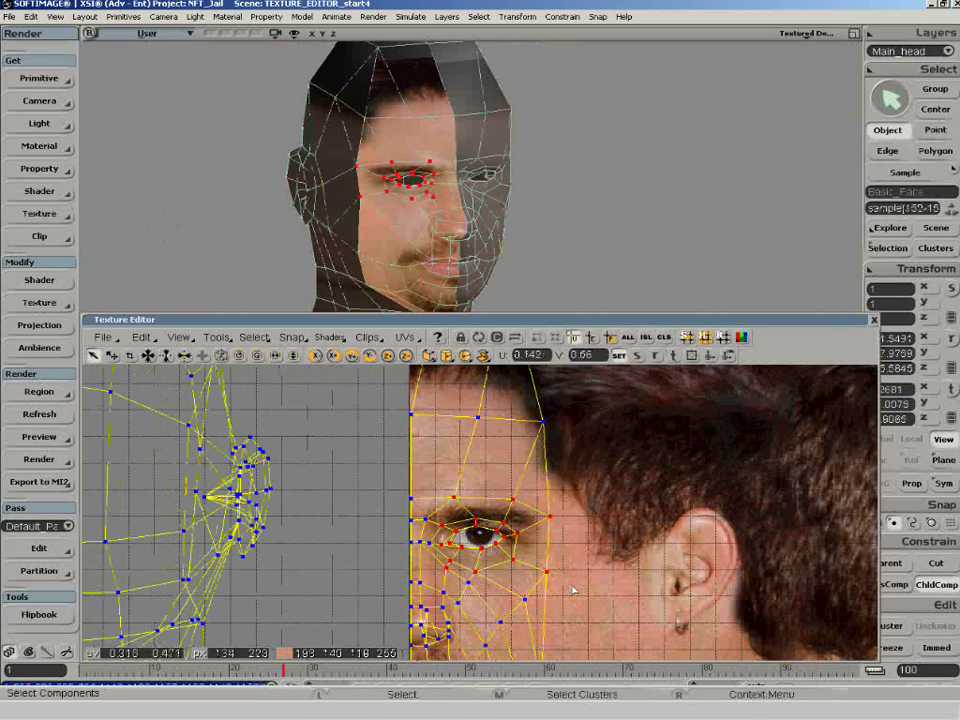
{"action": "key", "text": "ctrl+shift+a"}
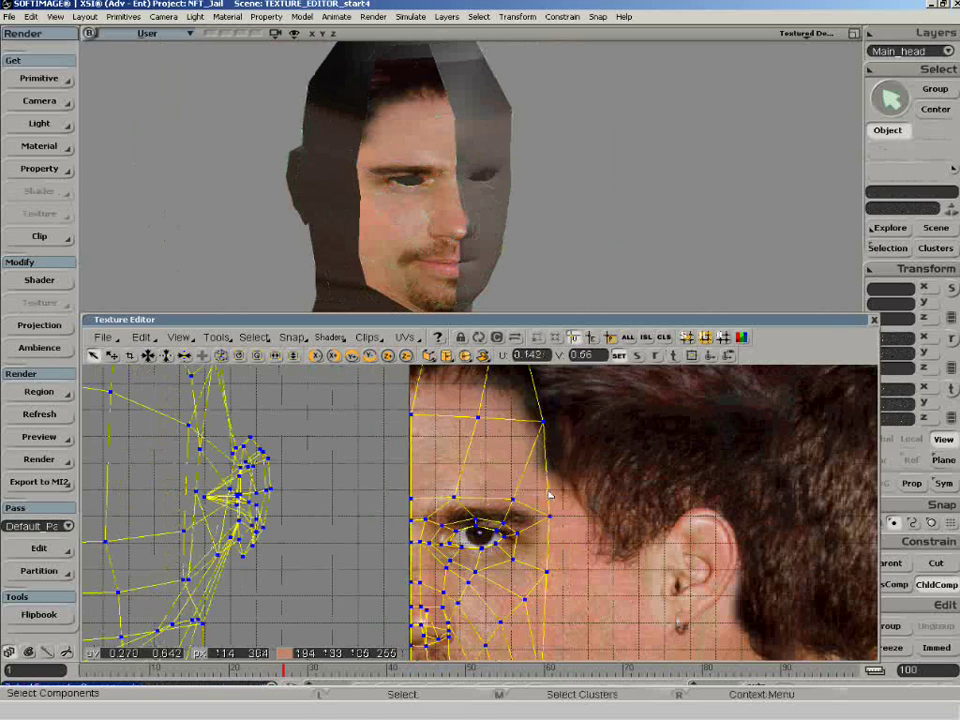
Move the uppermost UV point nearest the face's center line to U 0 and V 1
{"action": "key", "text": "z"}
{"action": "left_click_drag", "start_coordinate": [545, 456], "coordinate": [546, 562]}
{"action": "left_click", "coordinate": [443, 384]}
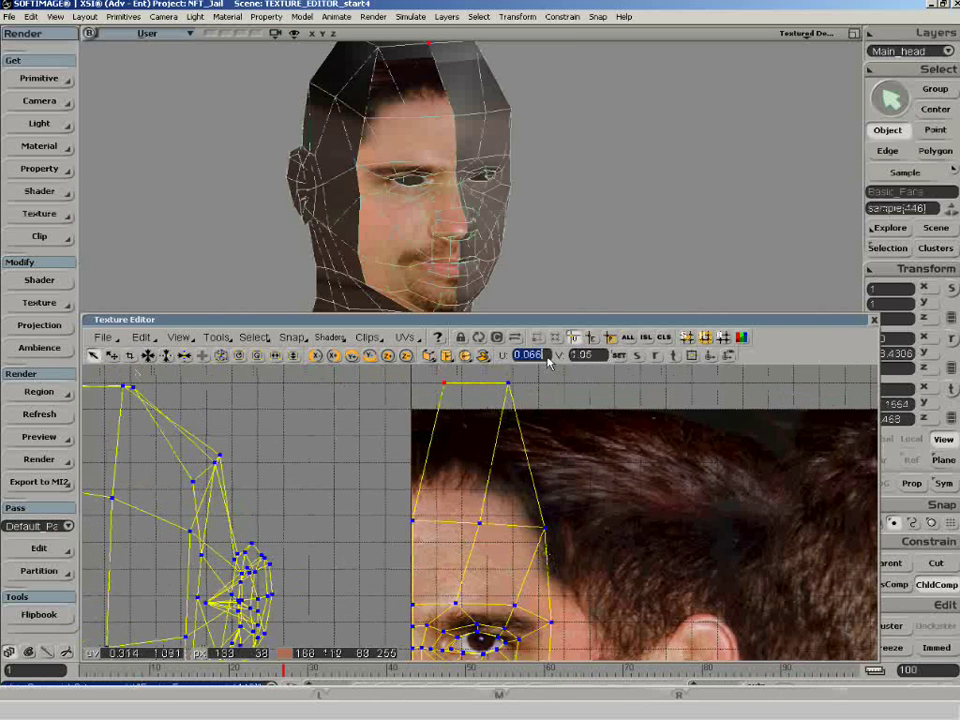
{"action": "type", "text": "0"}
{"action": "key", "text": "Return"}
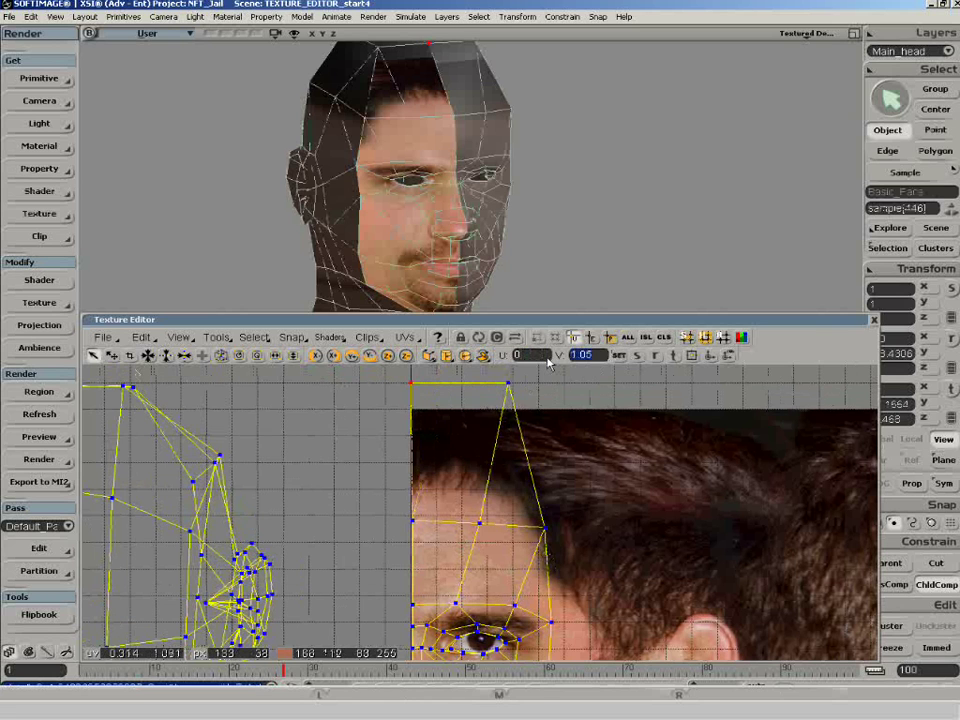
{"action": "type", "text": "1"}
{"action": "key", "text": "Return"}
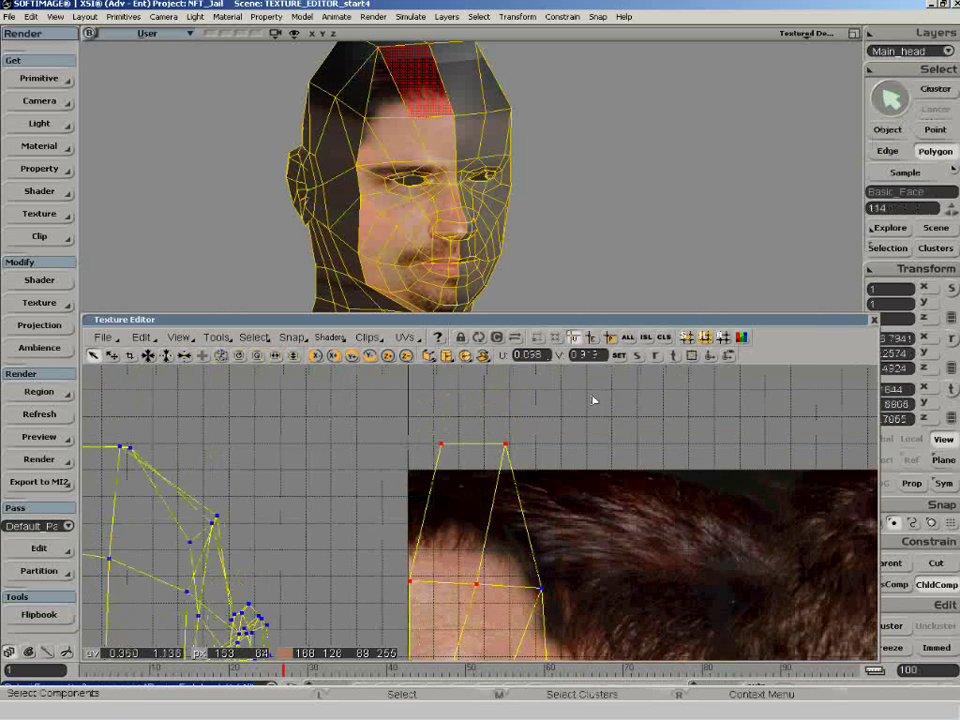
Set the UV position of the upper forehead polygon to U 0 and V 1, and undo both changes
{"action": "left_click", "coordinate": [545, 356]}
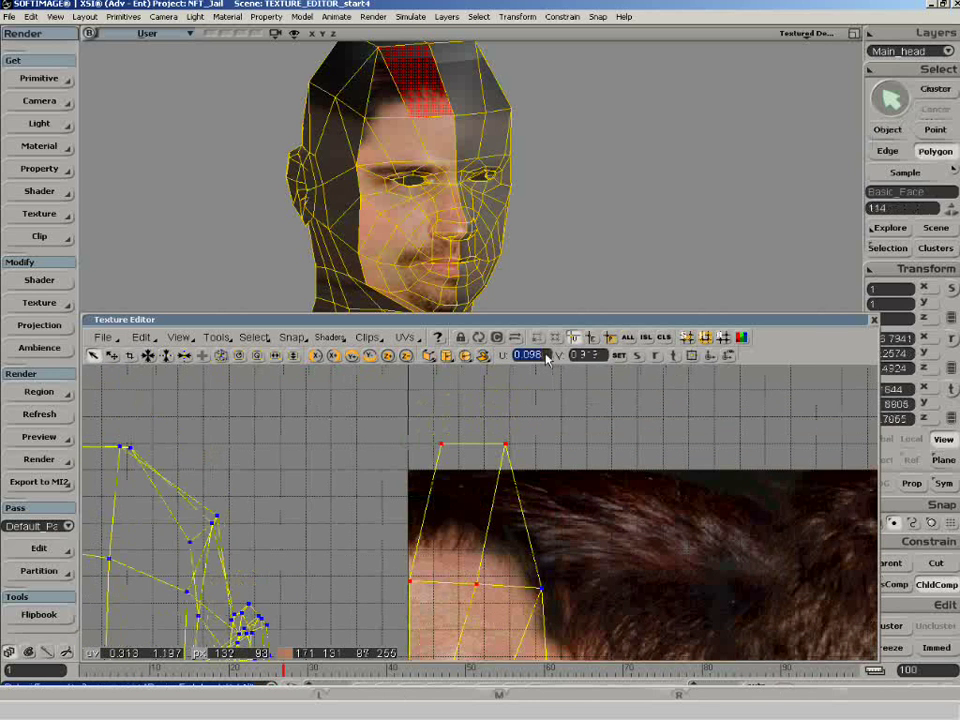
{"action": "type", "text": "0"}
{"action": "key", "text": "Return"}
{"action": "left_click", "coordinate": [585, 356]}
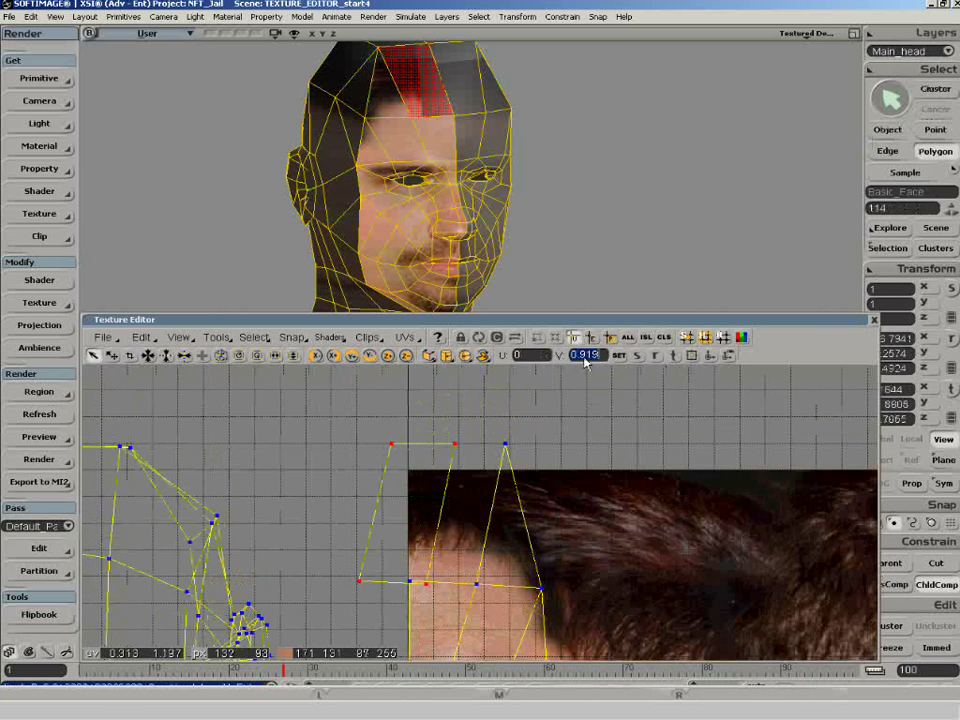
{"action": "type", "text": "1"}
{"action": "key", "text": "Return"}
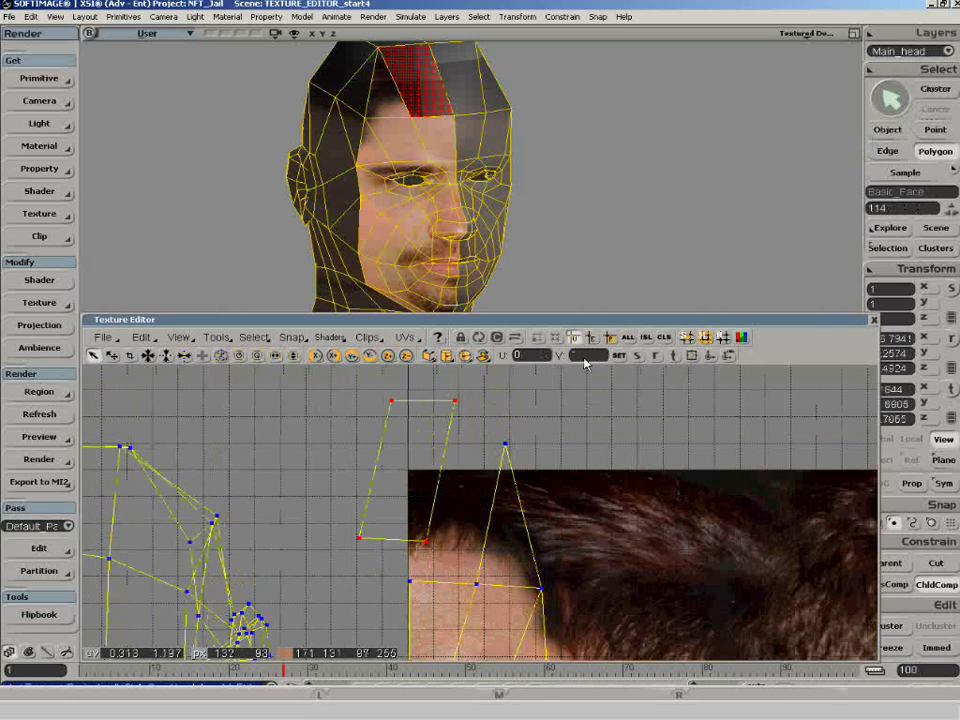
{"action": "key", "text": "ctrl+z"}
{"action": "key", "text": "ctrl+z"}
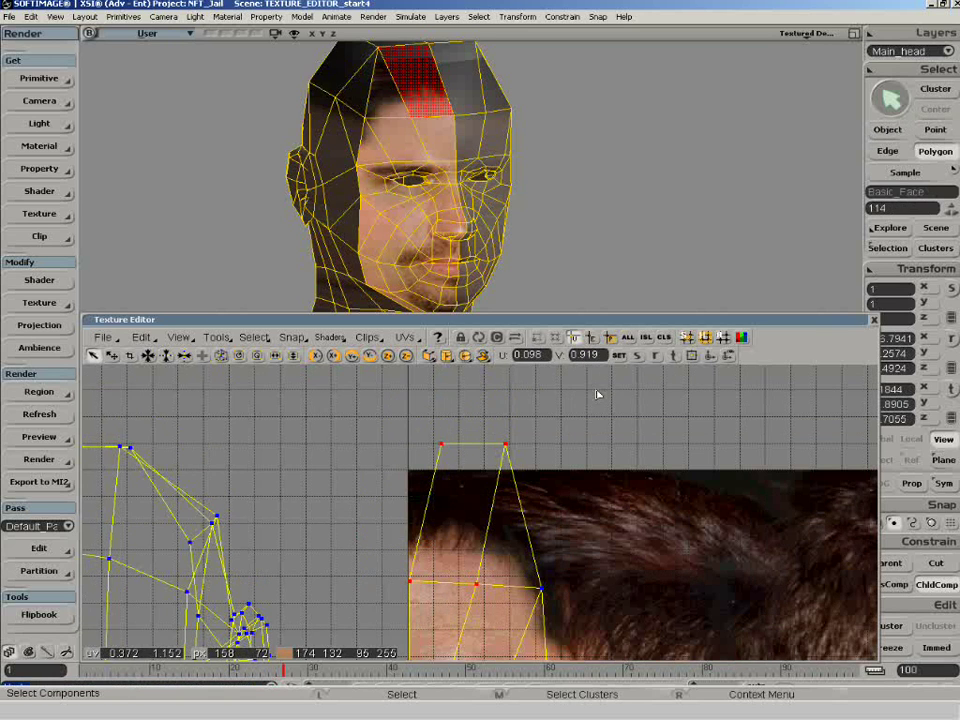
Enter U 0 and V 1 once more for the same forehead polygon
{"action": "left_click", "coordinate": [541, 357]}
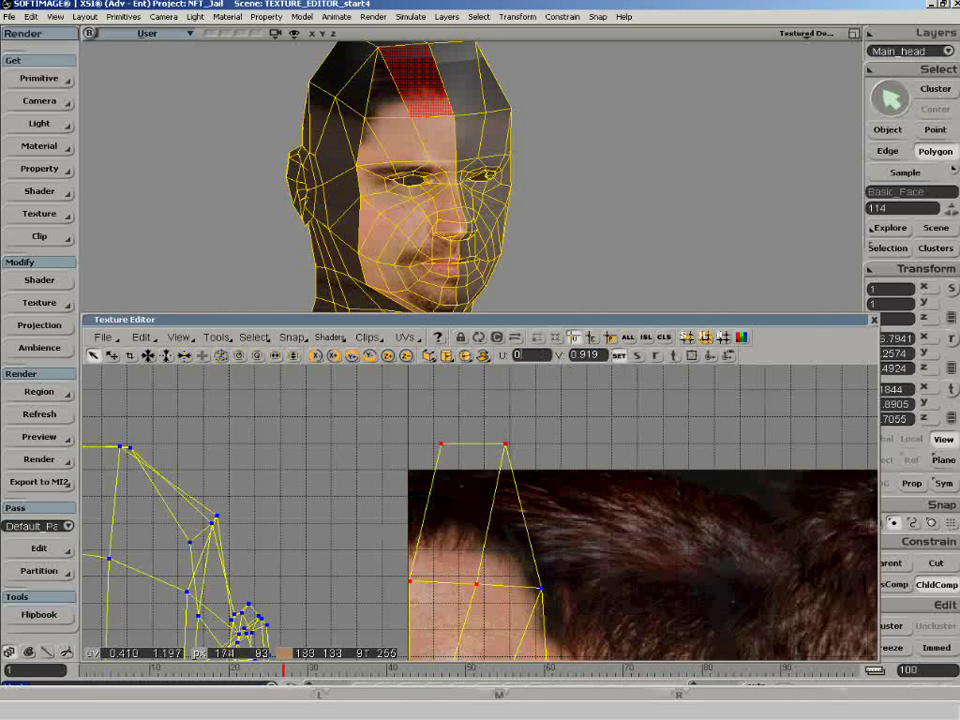
{"action": "type", "text": "0"}
{"action": "key", "text": "Tab"}
{"action": "type", "text": "1"}
{"action": "key", "text": "Return"}
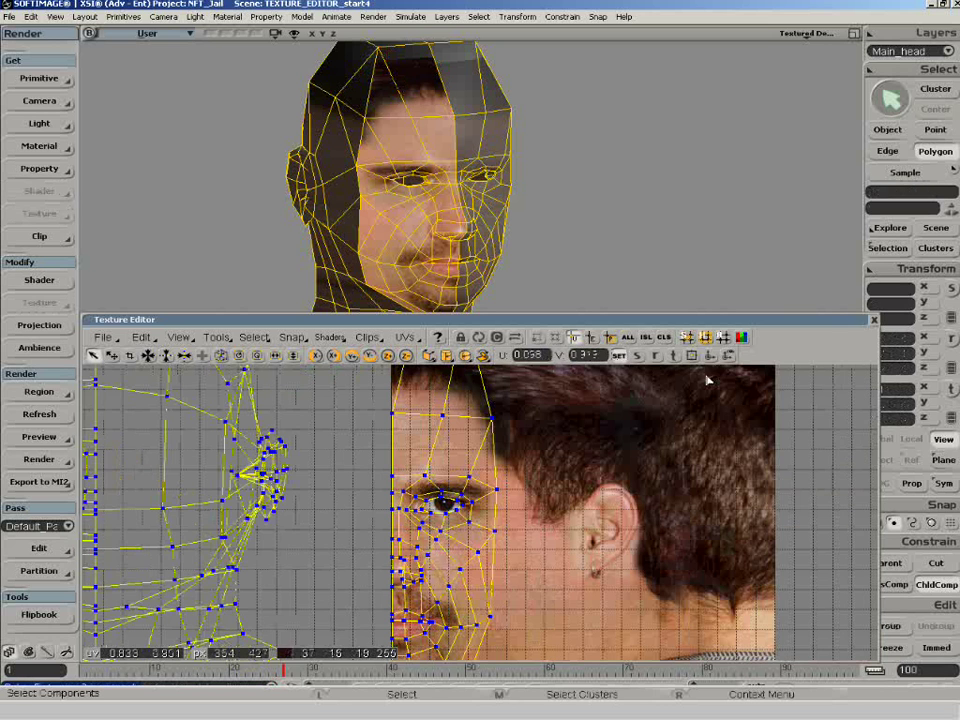
Activate the pivot and place it on the cheek in front of the ear, at about U 0.341 and V 0.444
{"action": "left_click", "coordinate": [728, 356]}
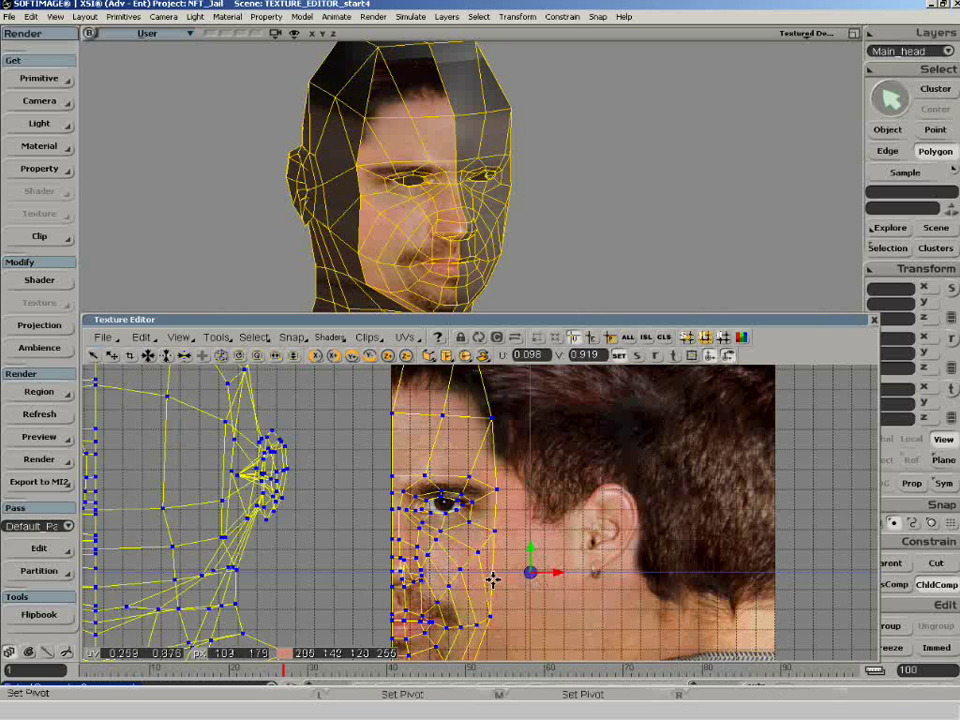
{"action": "mouse_move", "coordinate": [530, 572]}
{"action": "left_mouse_down"}
{"action": "mouse_move", "coordinate": [551, 575]}
{"action": "mouse_move", "coordinate": [511, 562]}
{"action": "mouse_move", "coordinate": [546, 571]}
{"action": "mouse_move", "coordinate": [522, 551]}
{"action": "left_mouse_up"}
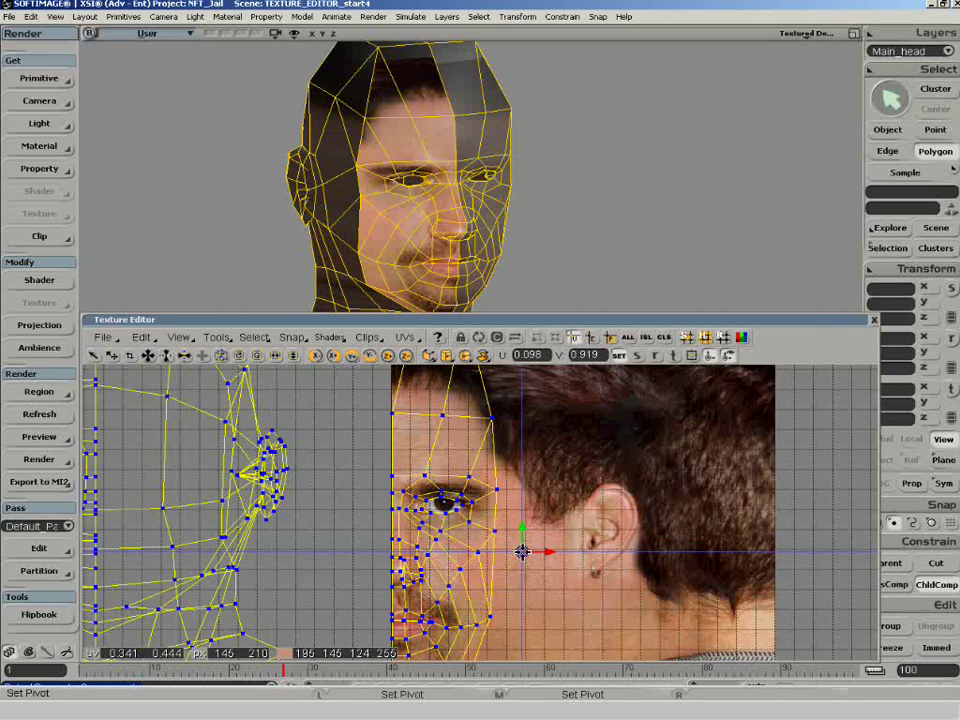
{"action": "key", "text": "Escape"}
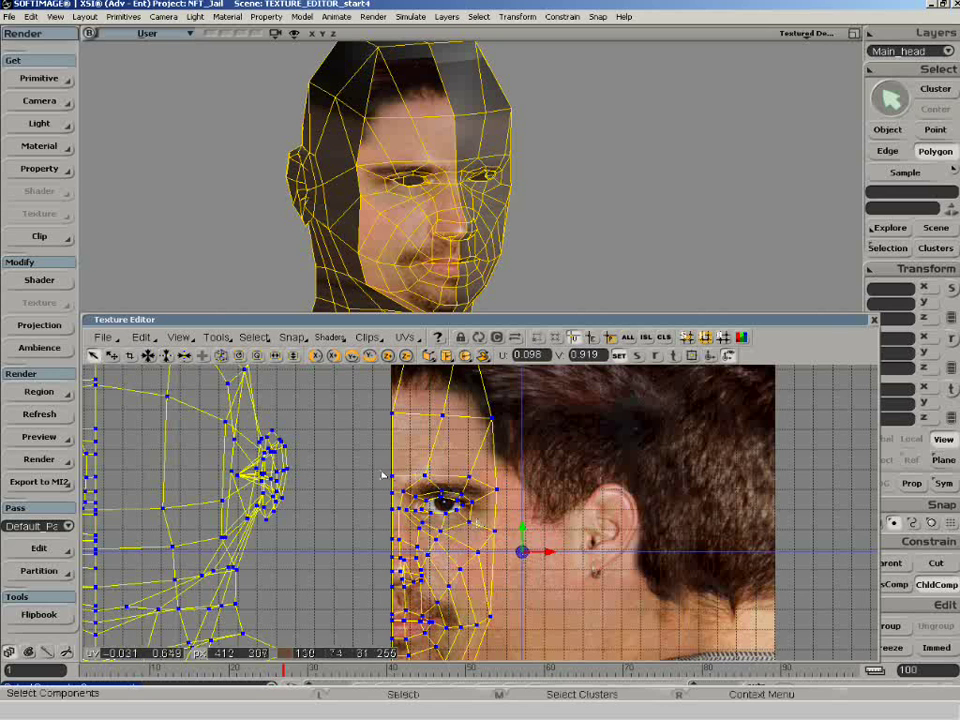
Select the UV points around the eye and nose and rotate them about the pivot on the cheek
{"action": "left_click_drag", "start_coordinate": [383, 475], "coordinate": [519, 578]}
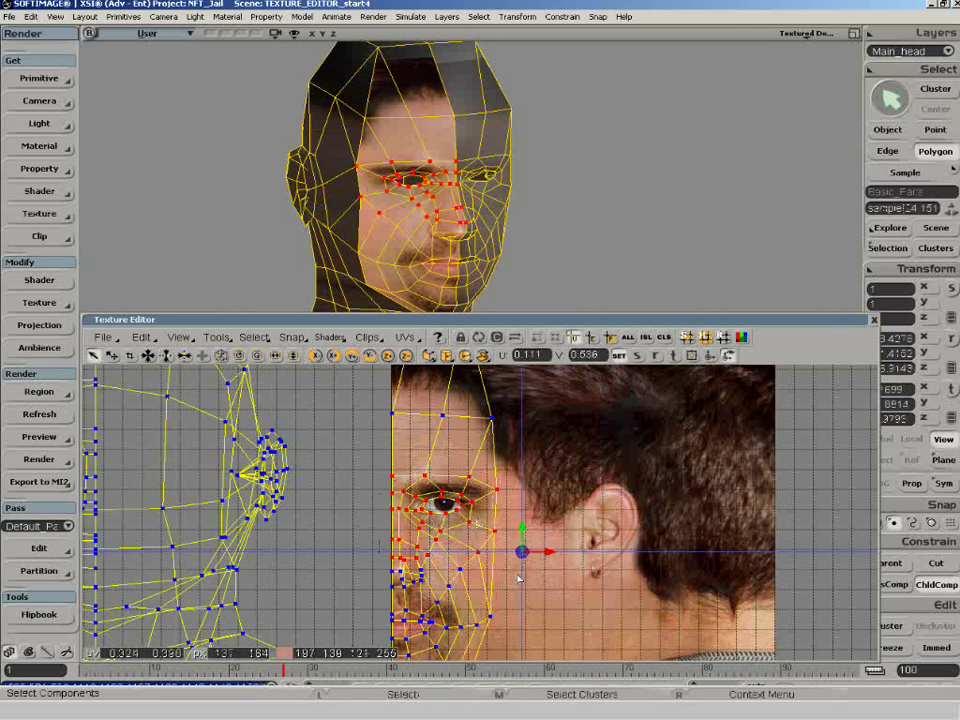
{"action": "key", "text": "r"}
{"action": "left_click_drag", "start_coordinate": [574, 549], "coordinate": [619, 570]}
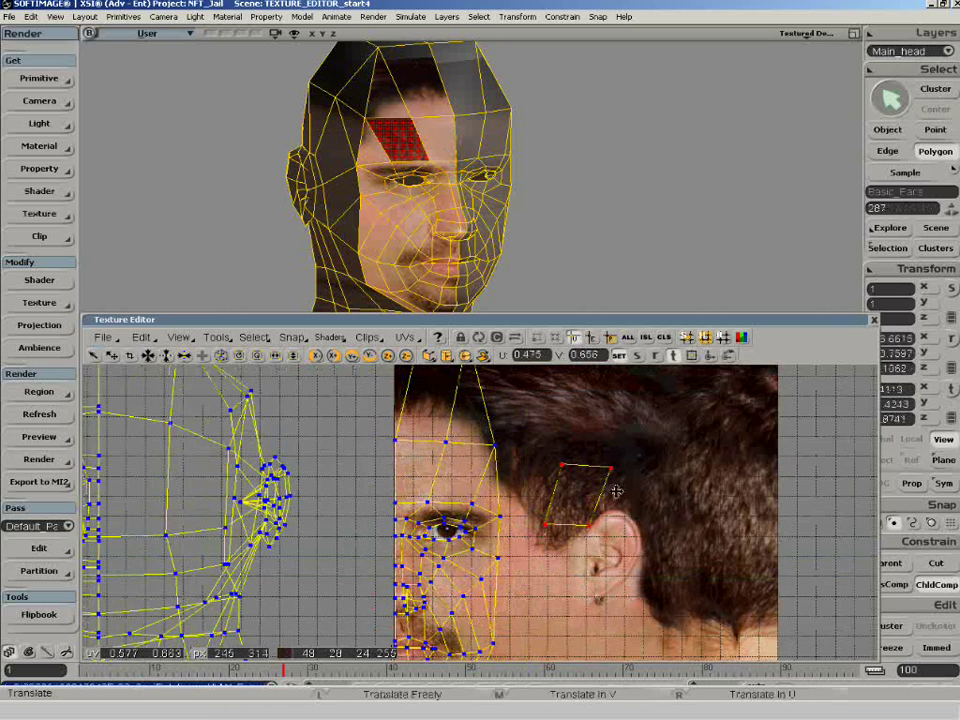
Use the Move Component tool to move the lower corner point of the forehead polygon placed above the ear
{"action": "left_click", "coordinate": [692, 356]}
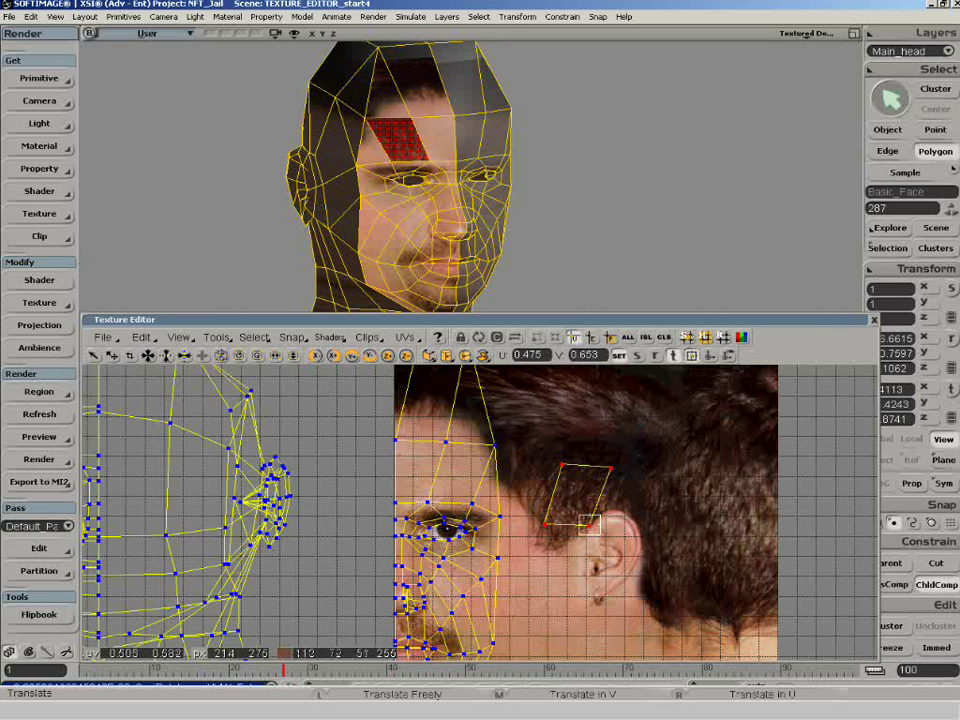
{"action": "left_click_drag", "start_coordinate": [589, 525], "coordinate": [542, 440]}
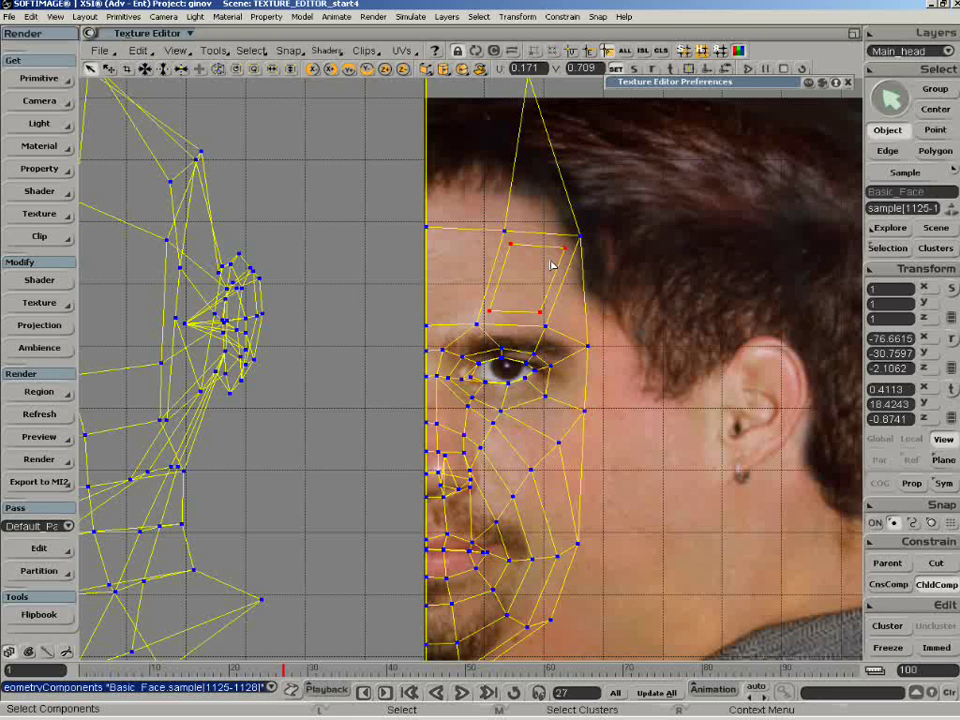
Start Match on the detached forehead polygon's points with Selected Points as the only target and a tolerance of 0.01
{"action": "left_click", "coordinate": [213, 50]}
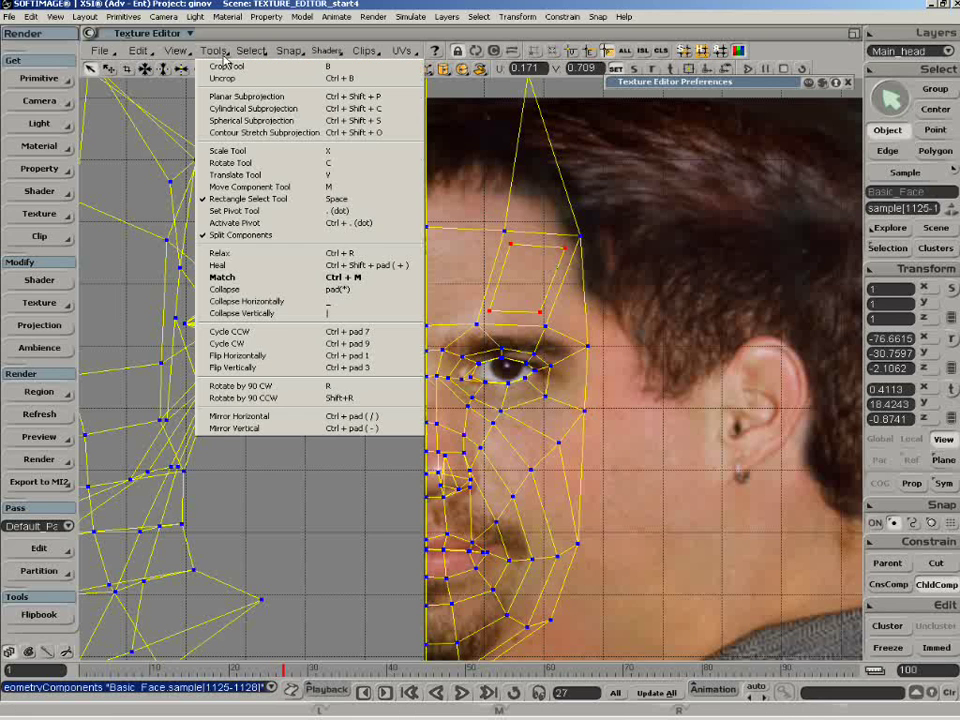
{"action": "left_click", "coordinate": [222, 277]}
{"action": "left_click", "coordinate": [304, 186]}
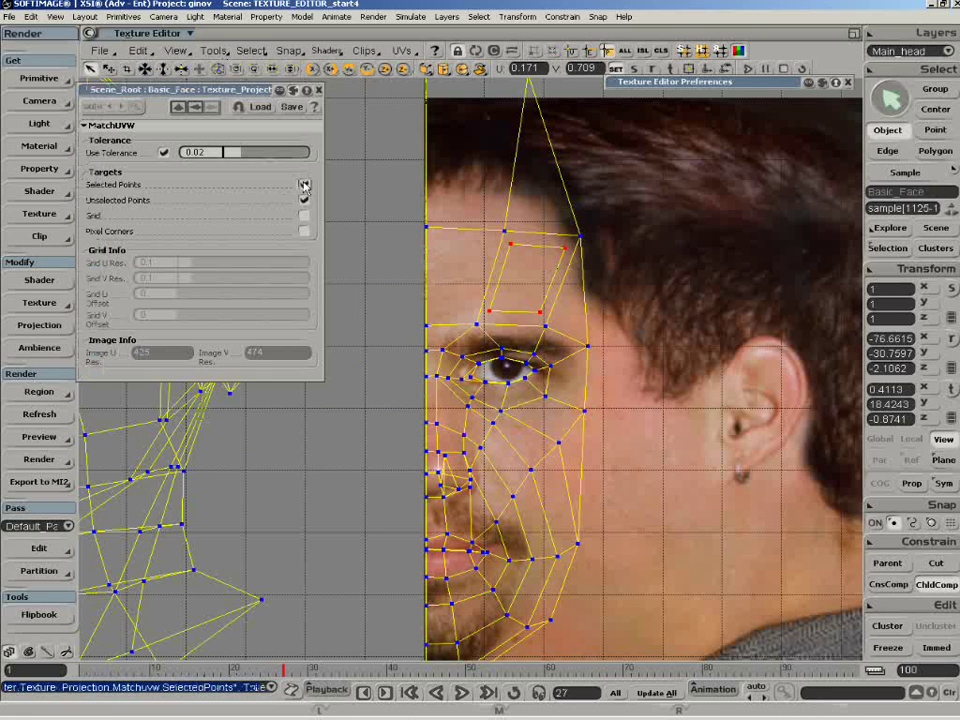
{"action": "left_click", "coordinate": [304, 201]}
{"action": "left_click", "coordinate": [292, 153]}
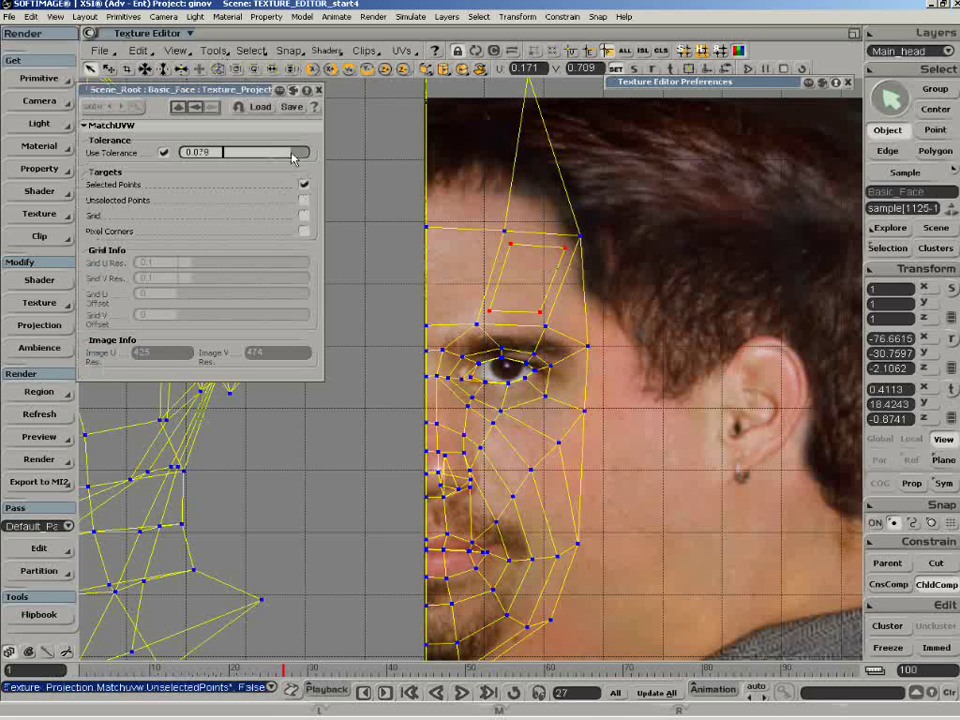
{"action": "left_click_drag", "start_coordinate": [292, 153], "coordinate": [229, 155]}
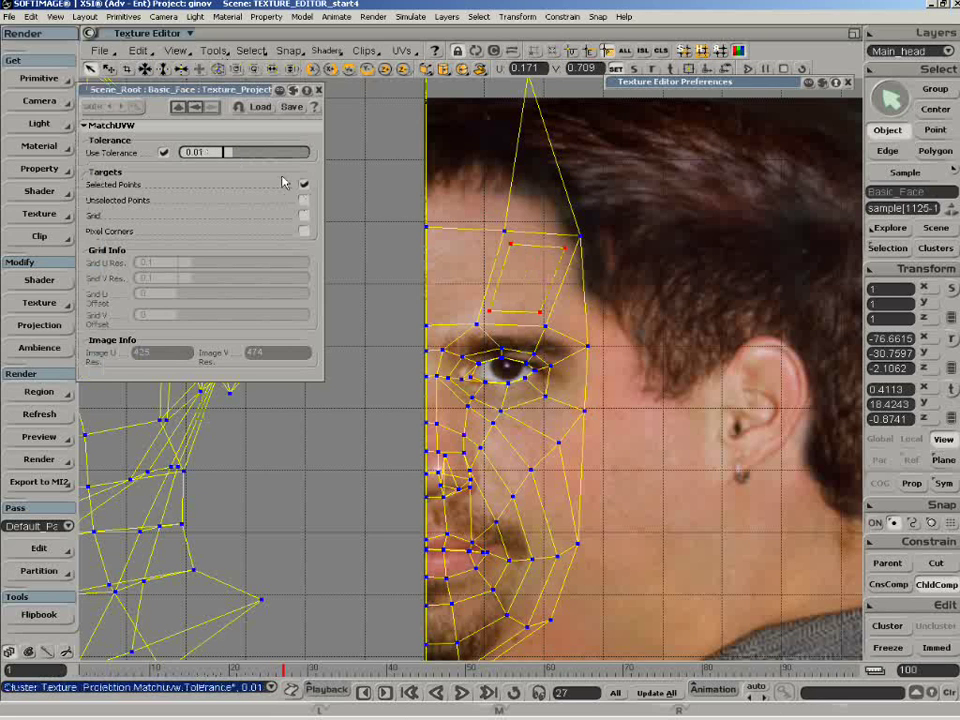
Switch the Match target from Selected Points to Unselected Points and raise the tolerance to about 0.02
{"action": "left_click", "coordinate": [304, 184]}
{"action": "left_click", "coordinate": [304, 200]}
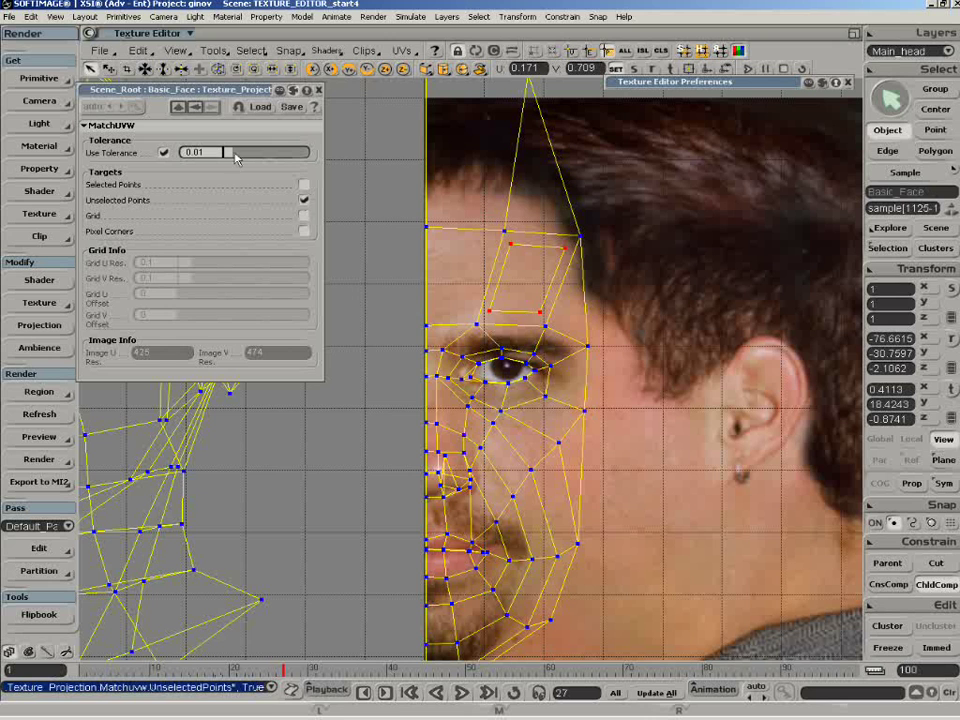
{"action": "mouse_move", "coordinate": [236, 157]}
{"action": "left_mouse_down"}
{"action": "mouse_move", "coordinate": [268, 158]}
{"action": "mouse_move", "coordinate": [241, 162]}
{"action": "left_mouse_up"}
Match the forehead polygon's points to Grid only, set the tolerance to 0.004, and review the grid steps in the Texture Editor preferences
{"action": "left_click", "coordinate": [304, 200]}
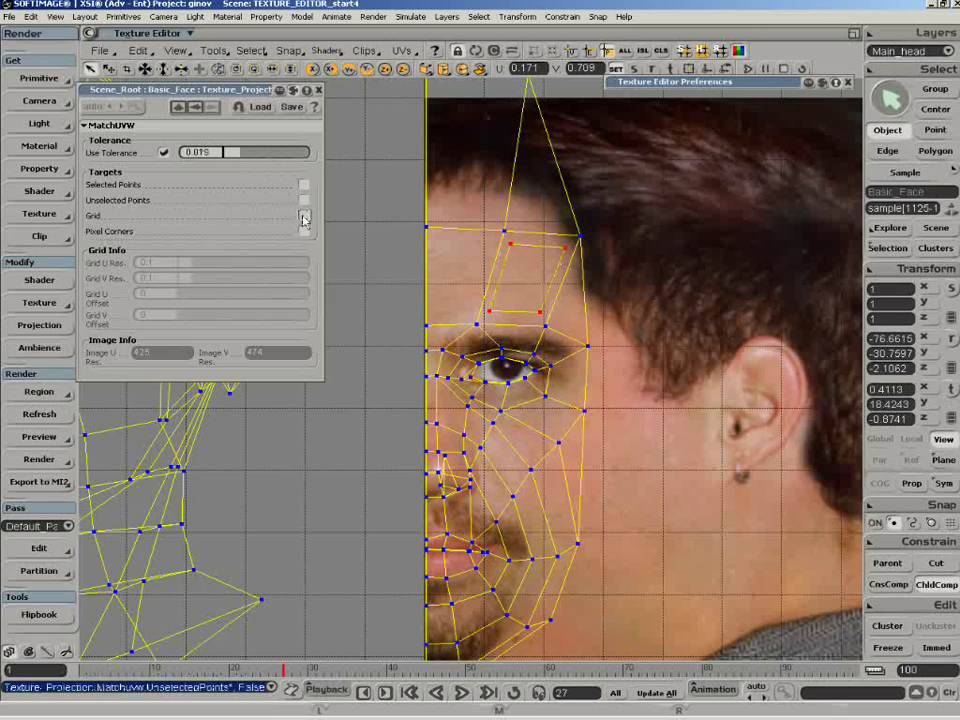
{"action": "left_click", "coordinate": [304, 217]}
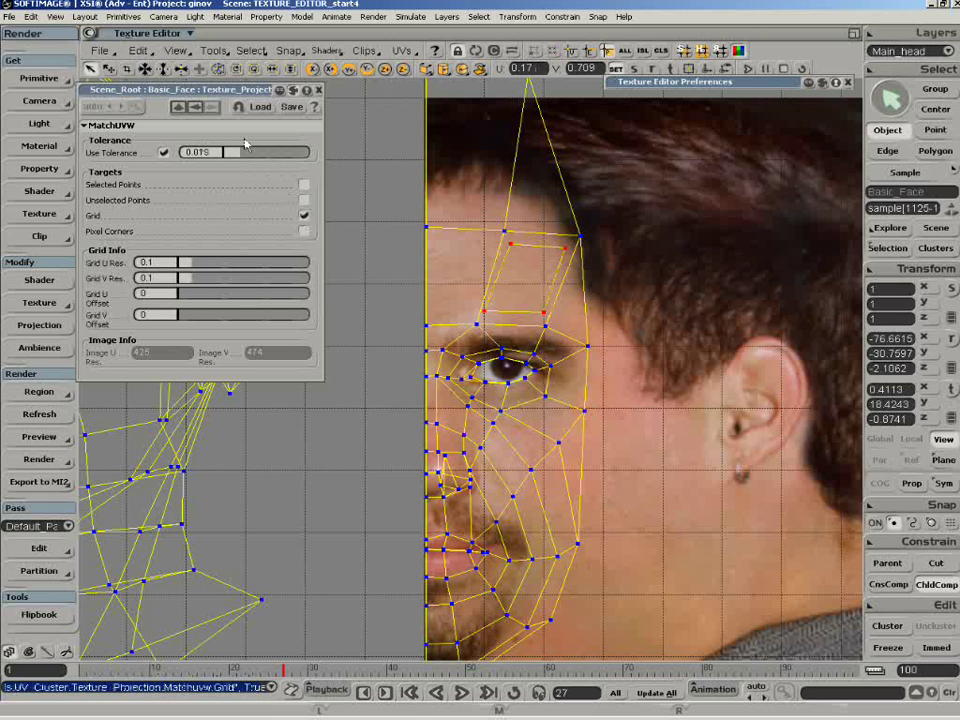
{"action": "left_click_drag", "start_coordinate": [232, 152], "coordinate": [228, 155]}
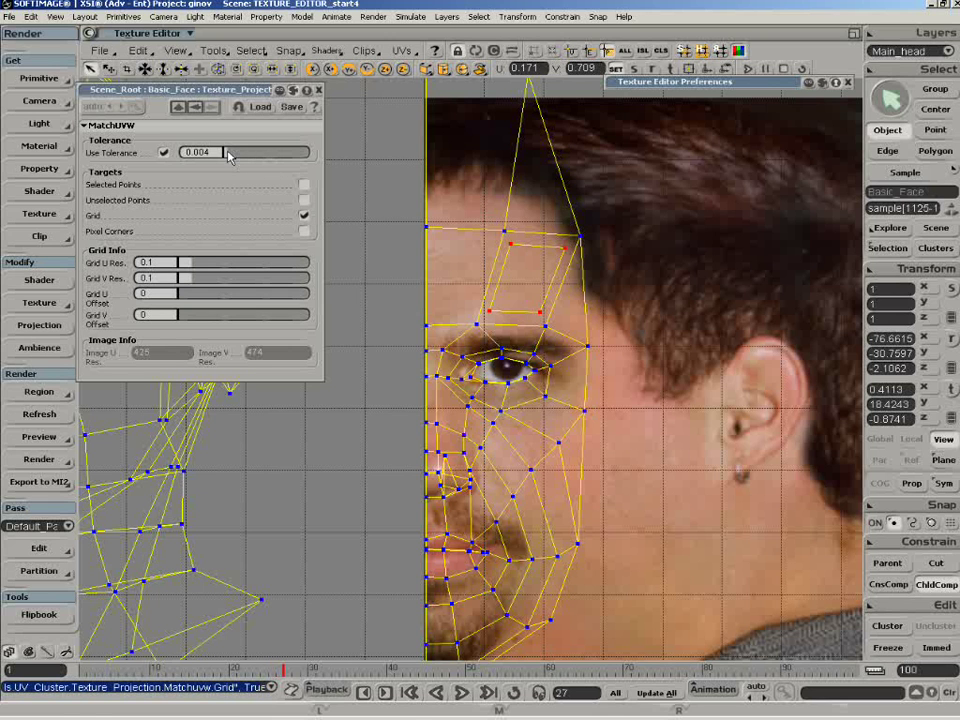
{"action": "left_click", "coordinate": [695, 86]}
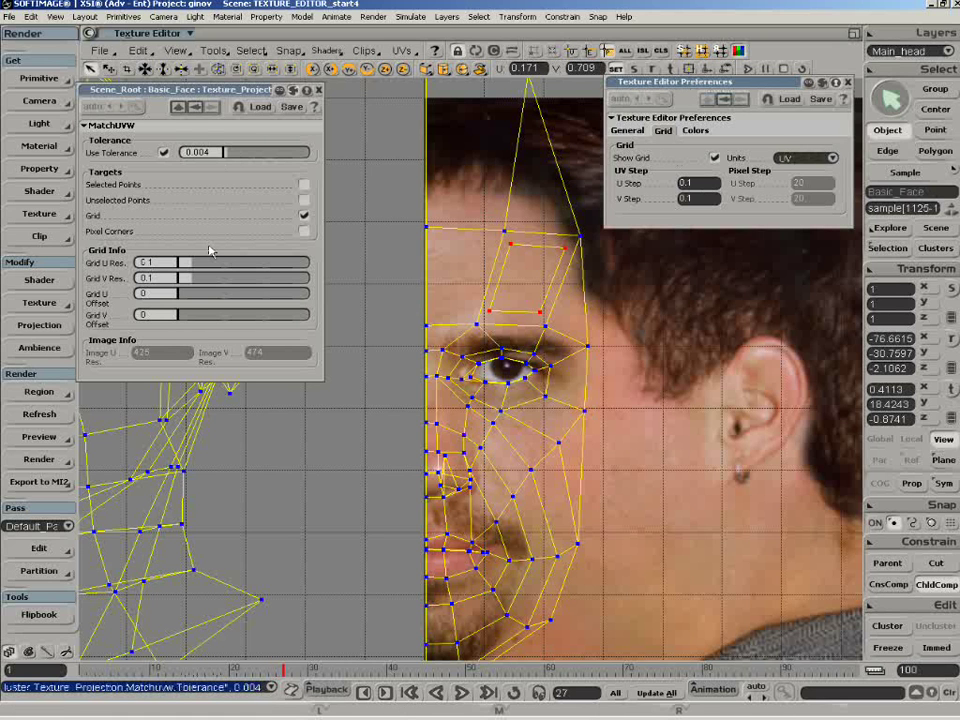
{"action": "left_click", "coordinate": [779, 84]}
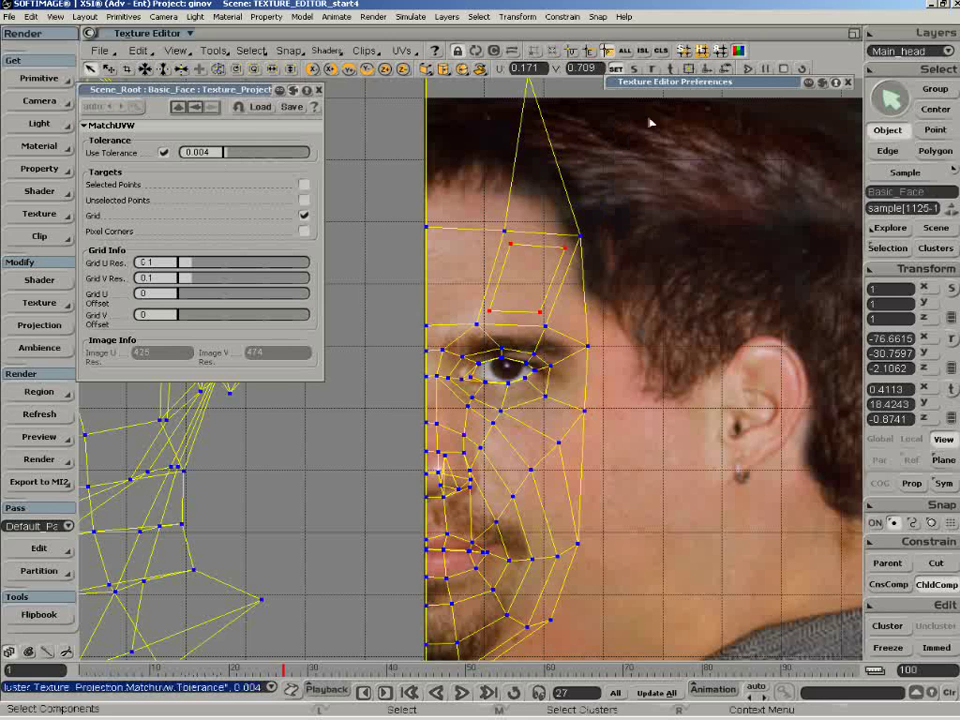
Set the Match tolerance to 0 and switch the target from Grid to Pixel Corners
{"action": "left_click_drag", "start_coordinate": [253, 152], "coordinate": [222, 157]}
{"action": "left_click", "coordinate": [304, 216]}
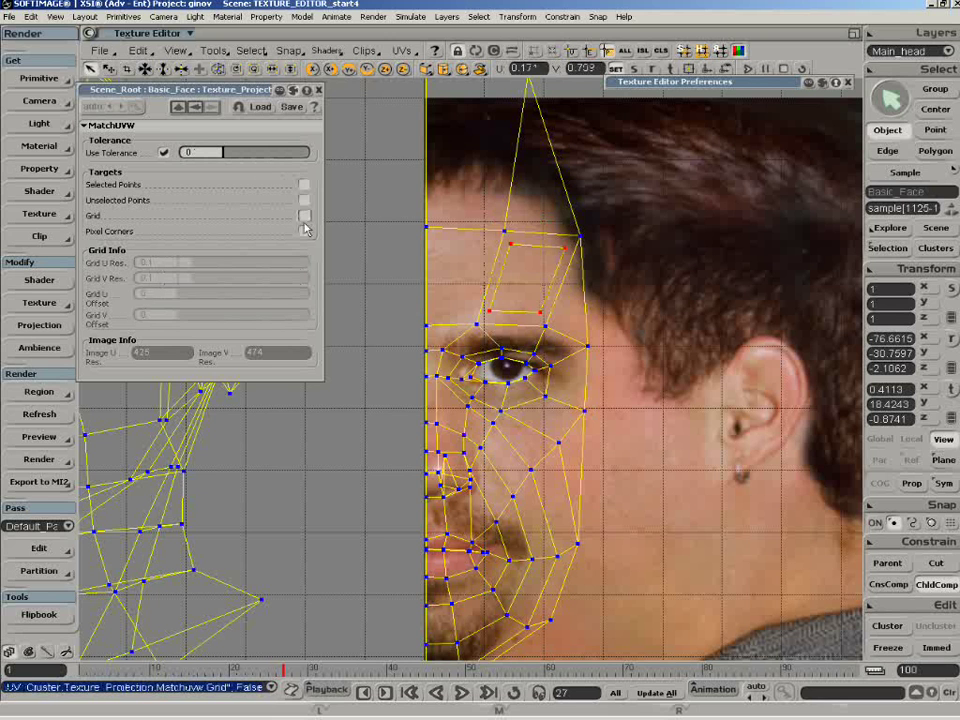
{"action": "left_click", "coordinate": [304, 231]}
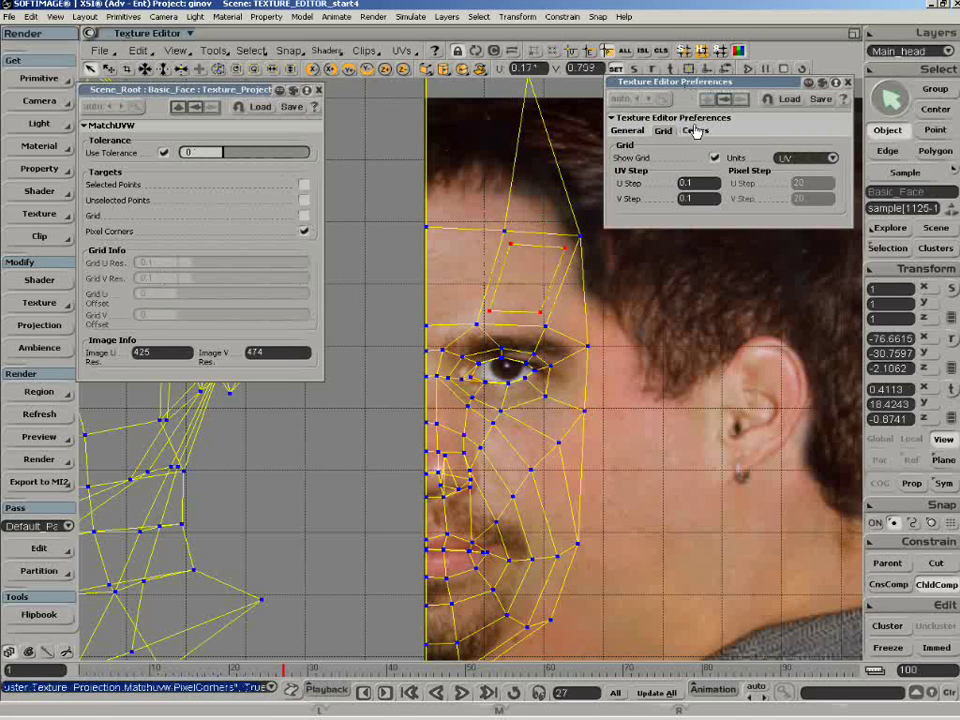
Turn off Interpolate Image and set the OGL Clip Resolution to 512x512 in the general Texture Editor preferences
{"action": "left_click", "coordinate": [628, 131]}
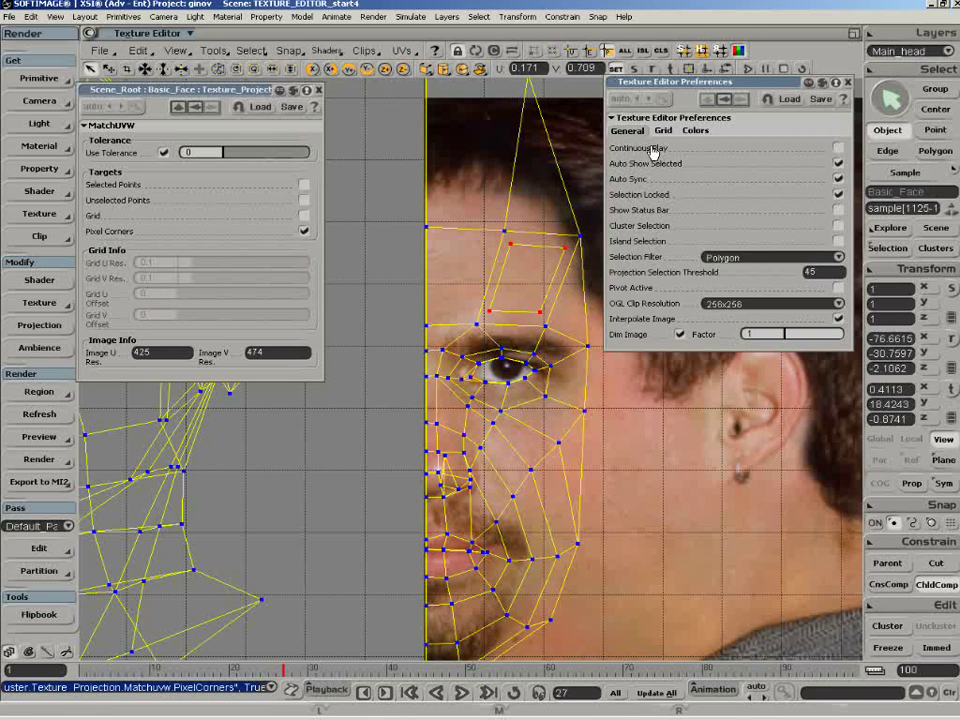
{"action": "left_click", "coordinate": [838, 320]}
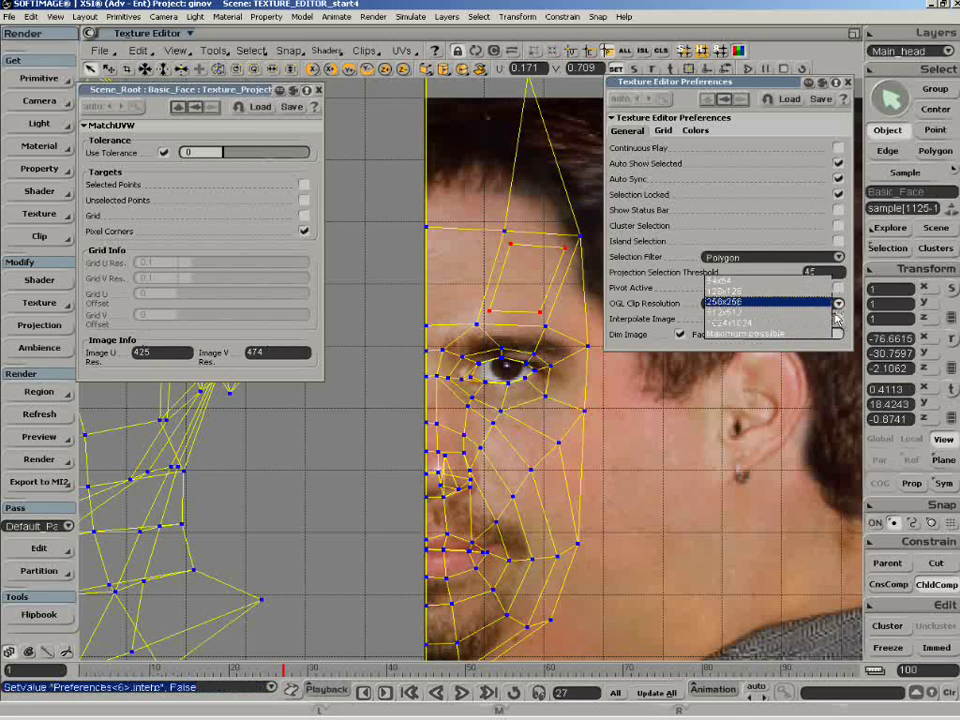
{"action": "left_click", "coordinate": [834, 313]}
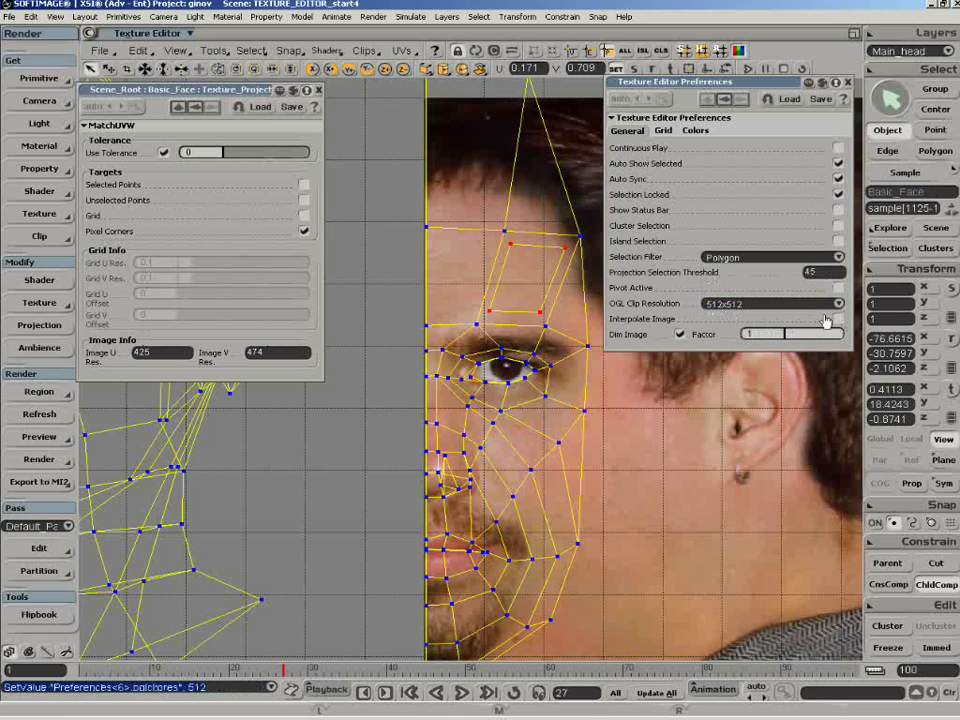
{"action": "double_click", "coordinate": [790, 83]}
Disable Use Tolerance so the forehead polygon's points match the nearest pixel corners, inspecting its upper outer corner up close
{"action": "key", "text": "z"}
{"action": "middle_click_drag", "start_coordinate": [581, 243], "coordinate": [493, 255]}
{"action": "left_click_drag", "start_coordinate": [493, 255], "coordinate": [492, 447]}
{"action": "scroll", "coordinate": [492, 447], "scroll_direction": "up", "scroll_amount": 3}
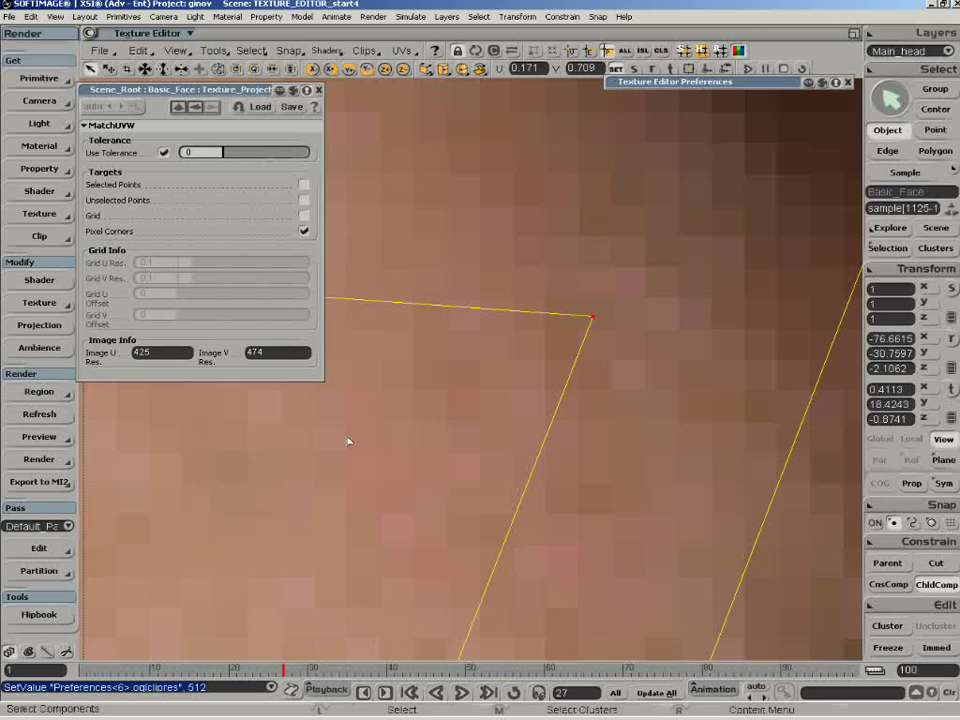
{"action": "mouse_move", "coordinate": [228, 155]}
{"action": "left_mouse_down"}
{"action": "mouse_move", "coordinate": [242, 152]}
{"action": "mouse_move", "coordinate": [186, 152]}
{"action": "mouse_move", "coordinate": [215, 155]}
{"action": "left_mouse_up"}
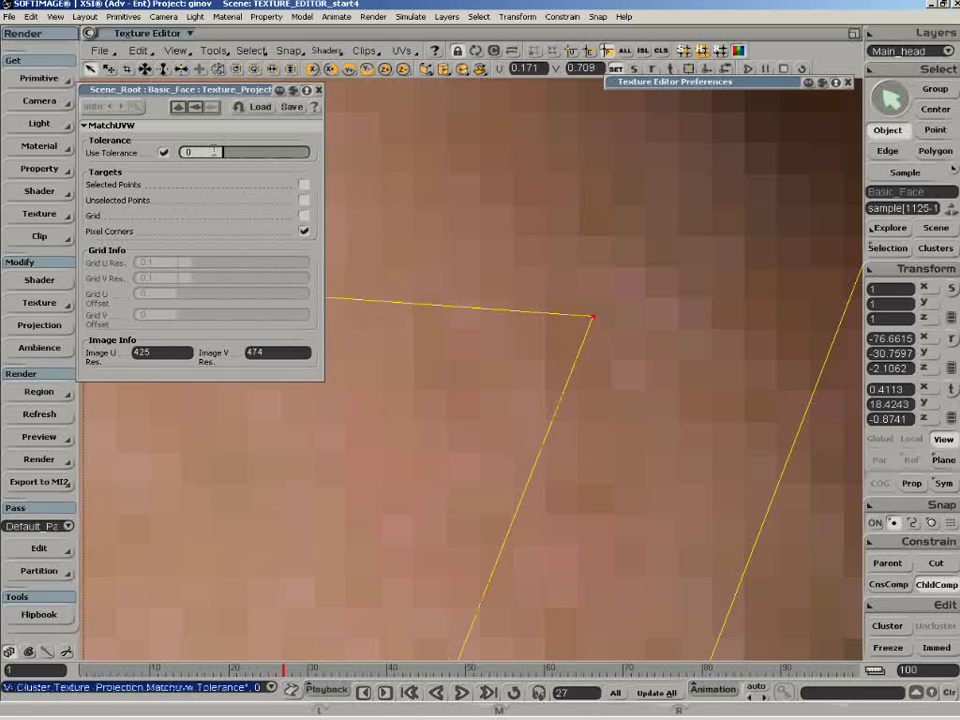
{"action": "left_click", "coordinate": [164, 155]}
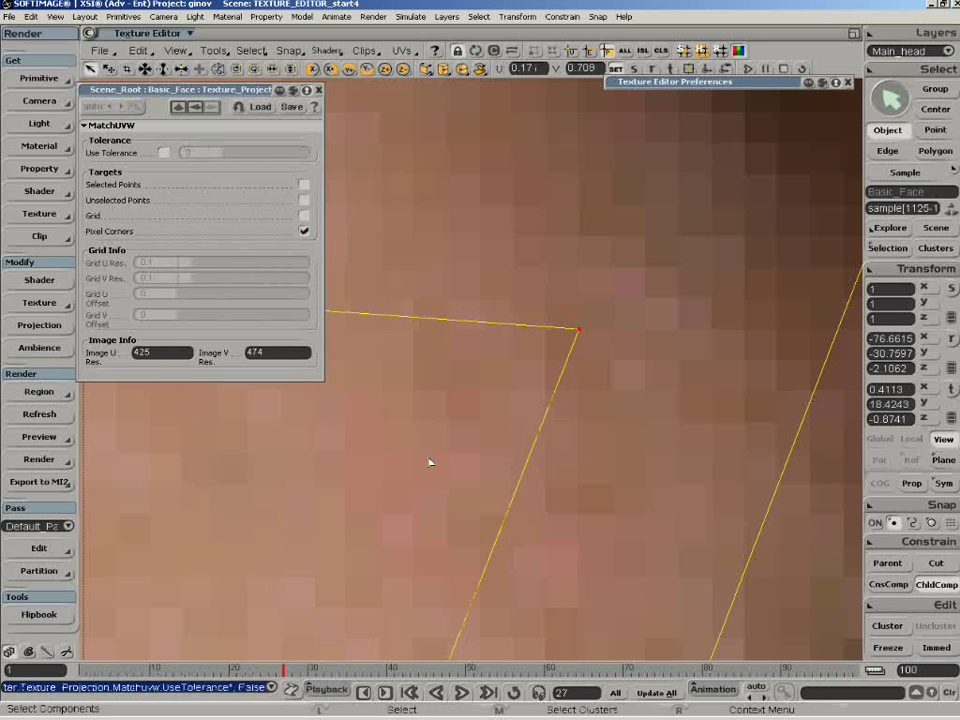
Try Grid as the Match target without tolerance, and replace it with Unselected Points to weld the polygon to the surrounding UVs
{"action": "key", "text": "z"}
{"action": "right_click_drag", "start_coordinate": [572, 351], "coordinate": [581, 439]}
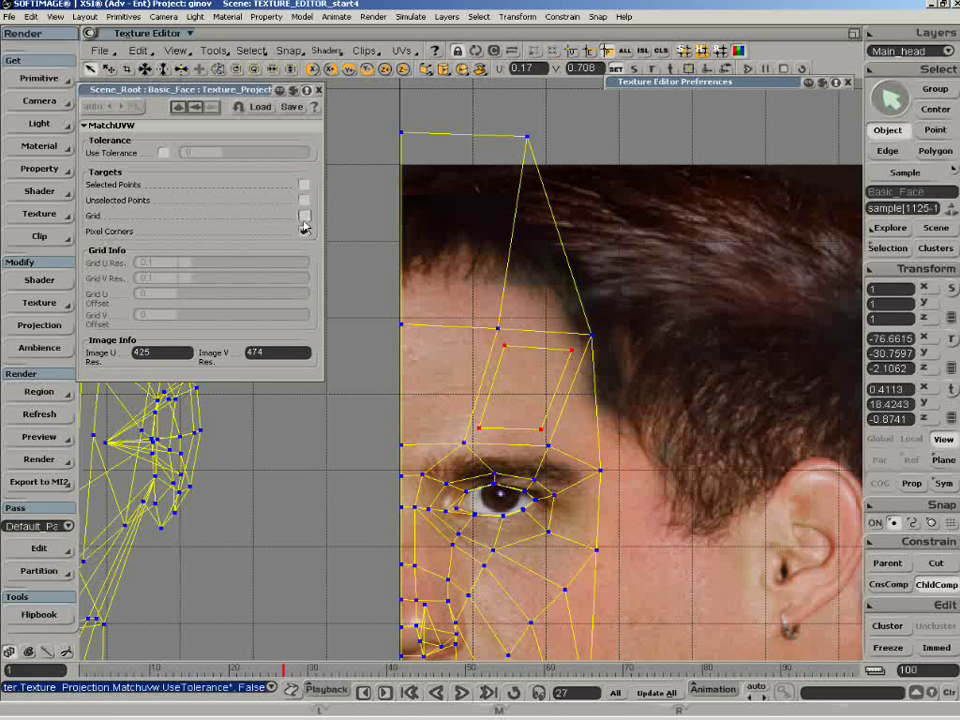
{"action": "left_click", "coordinate": [303, 218]}
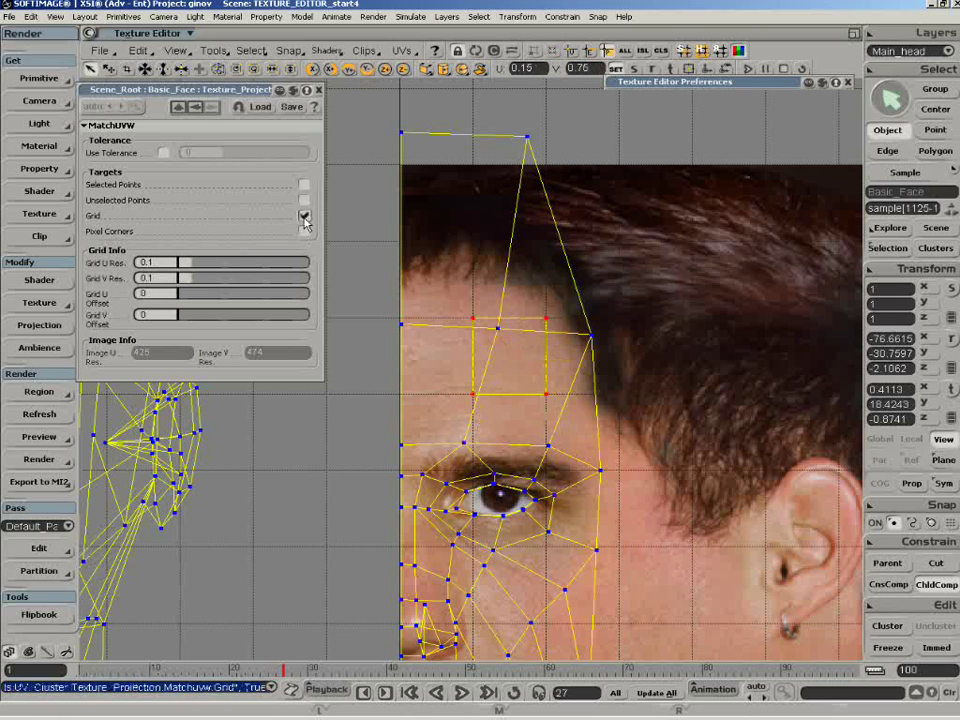
{"action": "left_click", "coordinate": [304, 217]}
{"action": "left_click", "coordinate": [304, 200]}
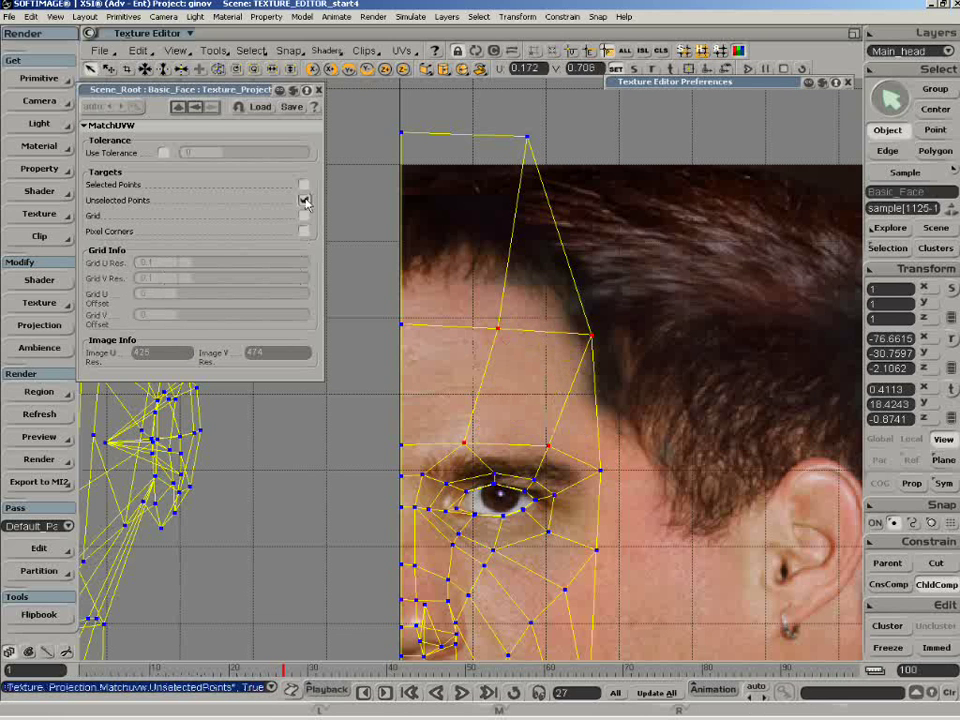